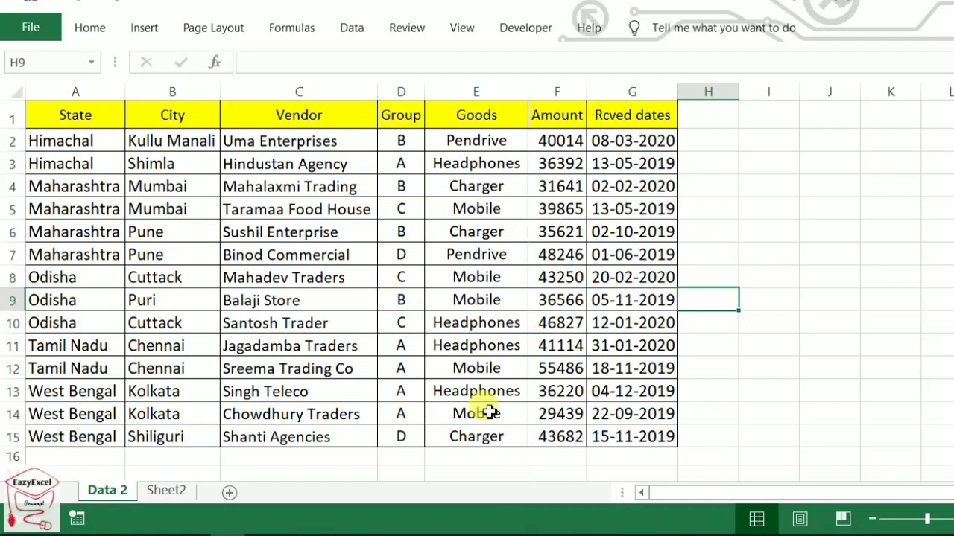
# Insert a PivotTable from the sales data on a new worksheet.
pyautogui.click(437, 347)
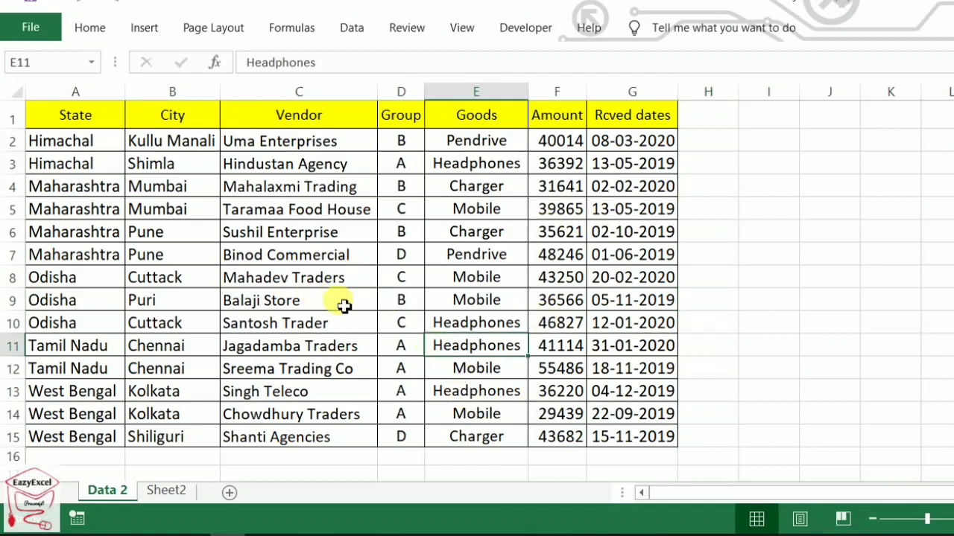
pyautogui.click(134, 28)
pyautogui.click(29, 63)
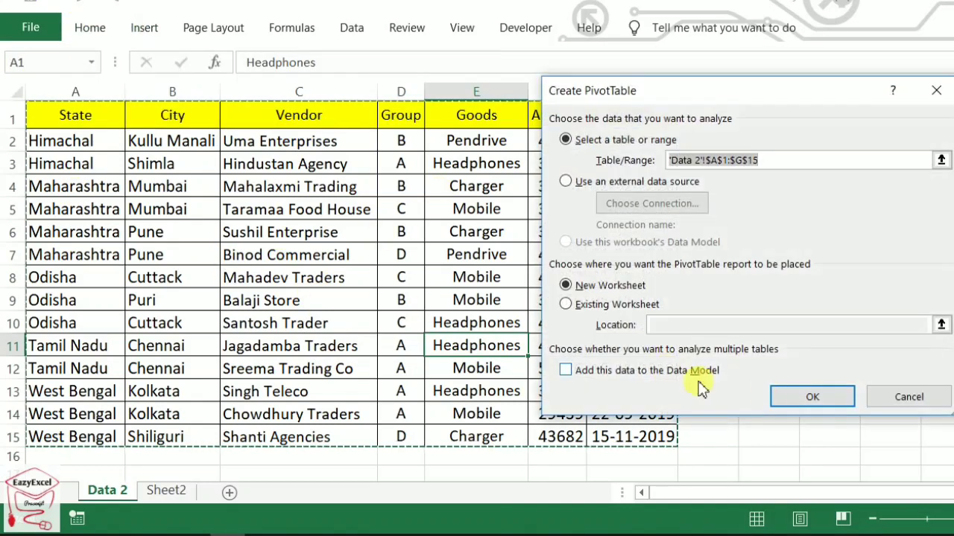
pyautogui.click(794, 394)
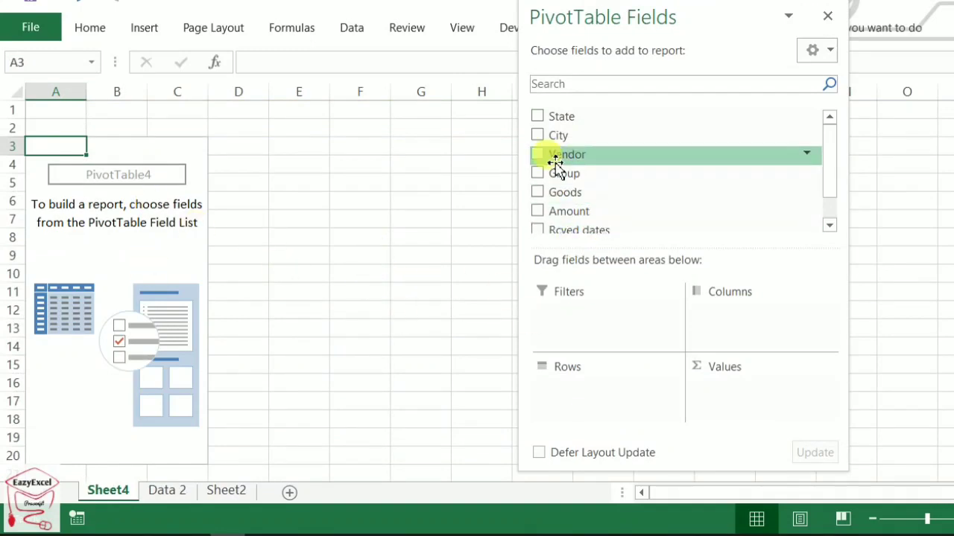
# Put City in Rows and Sum of Amount in Values, then hide the field list.
pyautogui.click(537, 135)
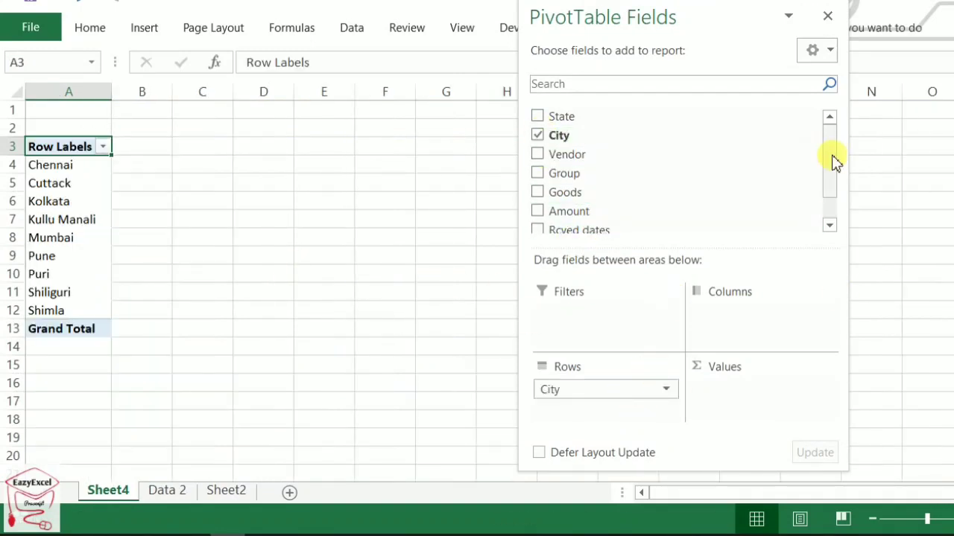
pyautogui.scroll(-1, 665, 187)
pyautogui.moveTo(666, 182); pyautogui.dragTo(750, 396)
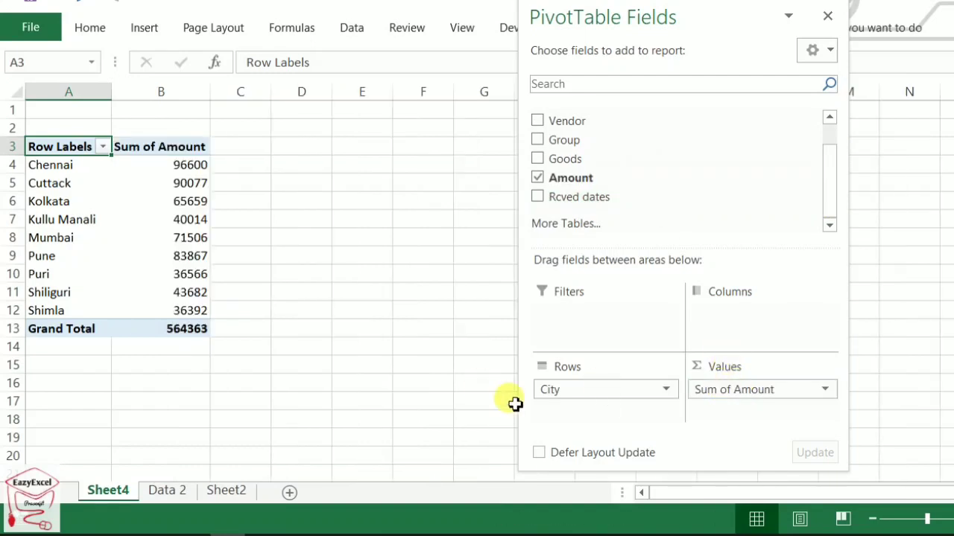
pyautogui.rightClick(131, 217)
pyautogui.click(195, 494)
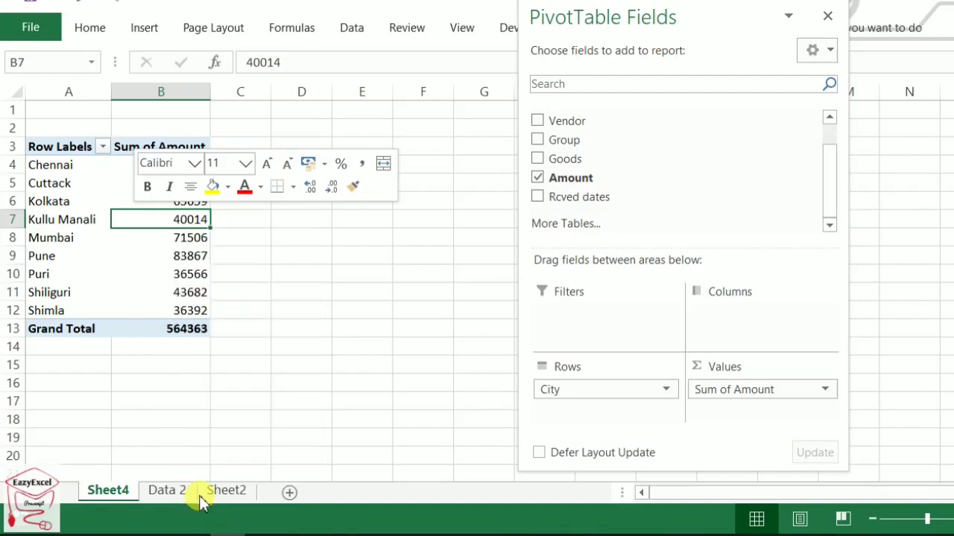
pyautogui.click(250, 352)
pyautogui.click(255, 162)
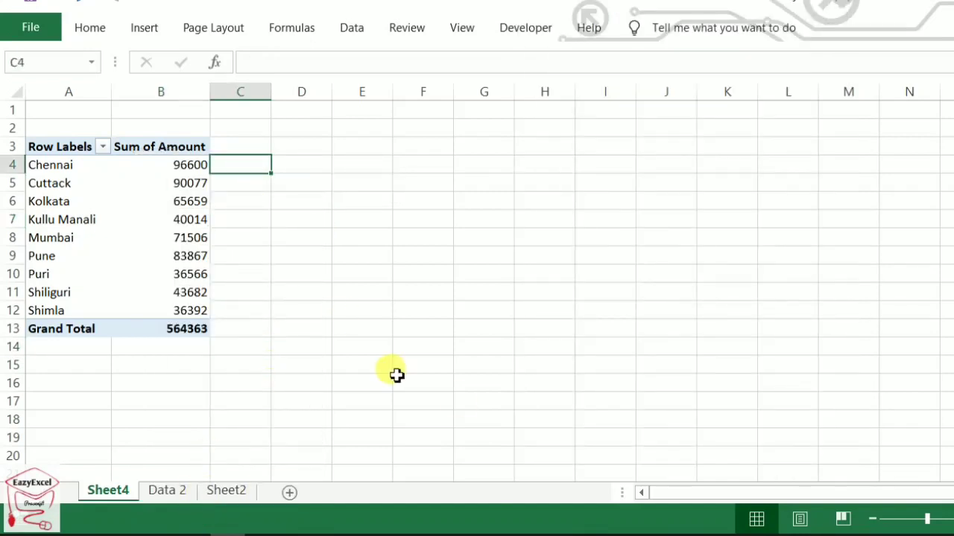
# Start a RANK formula in C4 with Chennai's GETPIVOTDATA total from B4 as the number.
pyautogui.write('=')
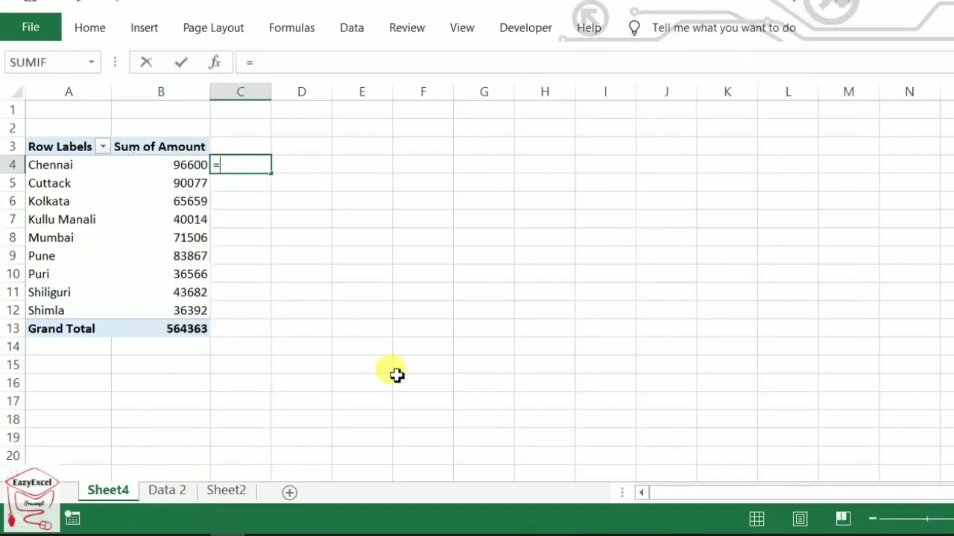
pyautogui.write('rank')
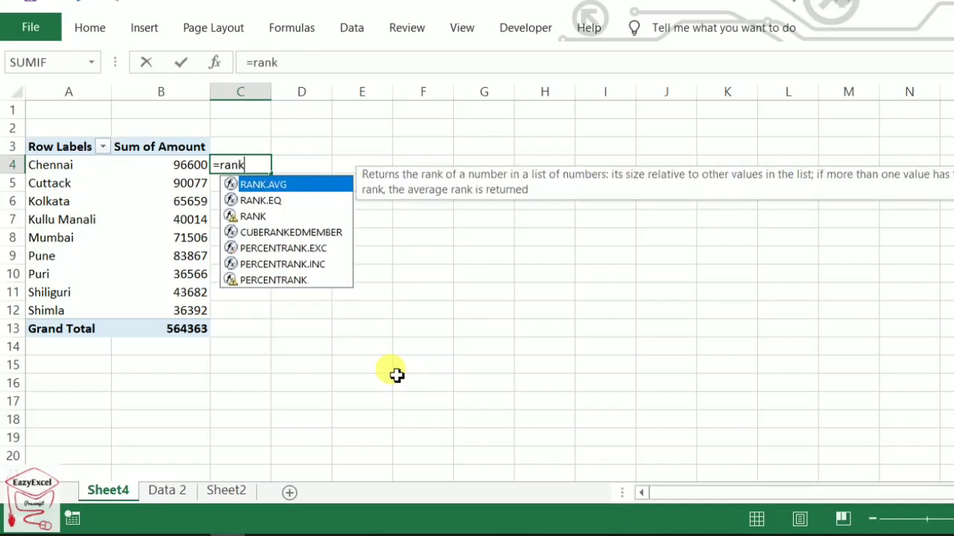
pyautogui.click(275, 216)
pyautogui.doubleClick(274, 217)
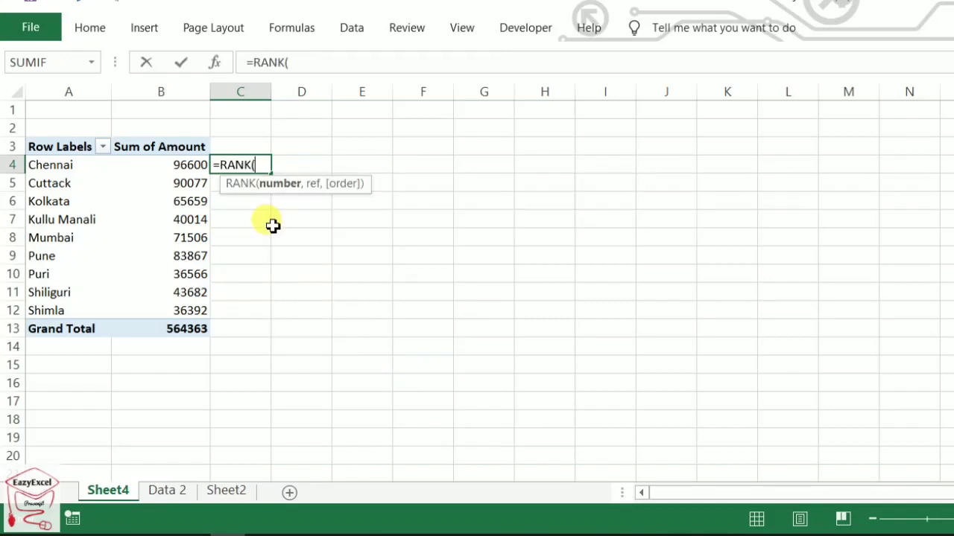
pyautogui.click(186, 164)
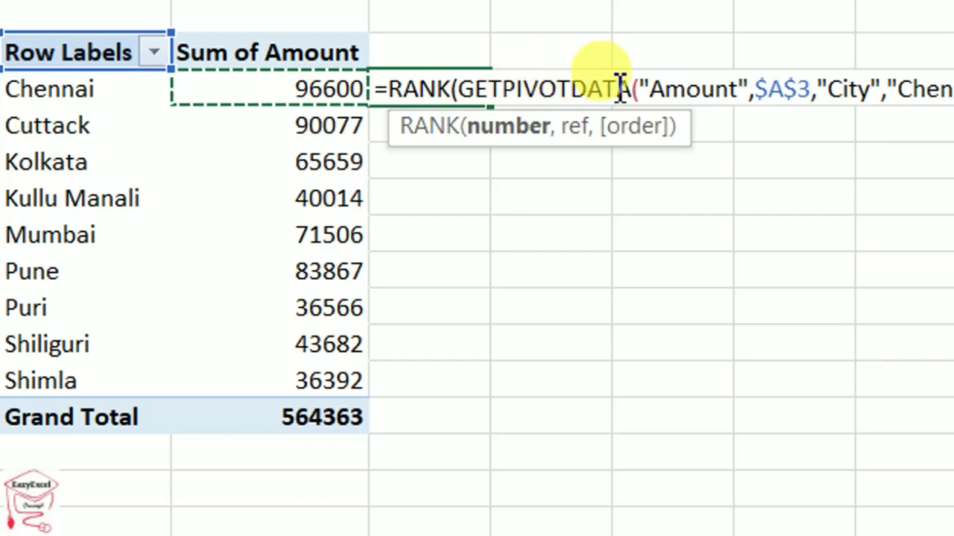
# Change the GETPIVOTDATA reference in the formula from $A$3 to relative B4.
pyautogui.moveTo(472, 89); pyautogui.dragTo(632, 89)
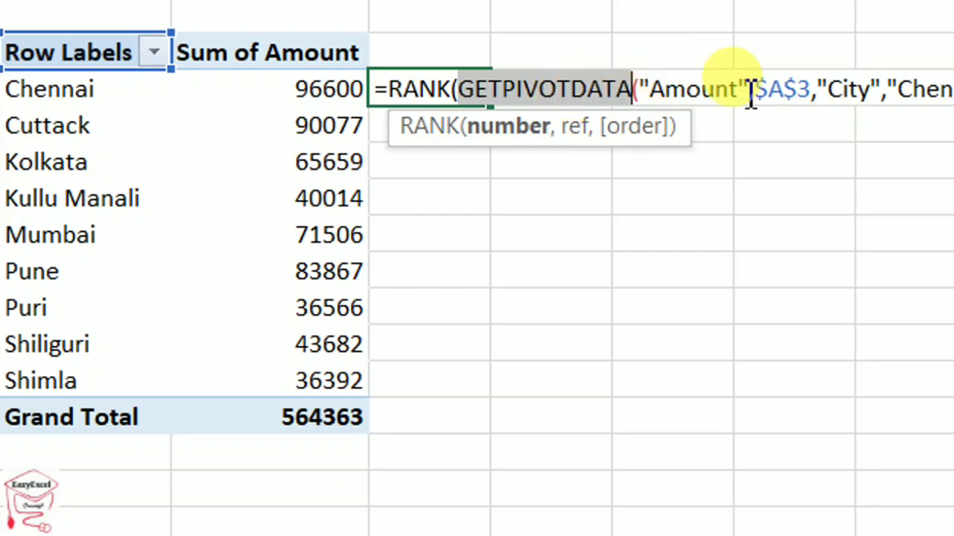
pyautogui.click(786, 94)
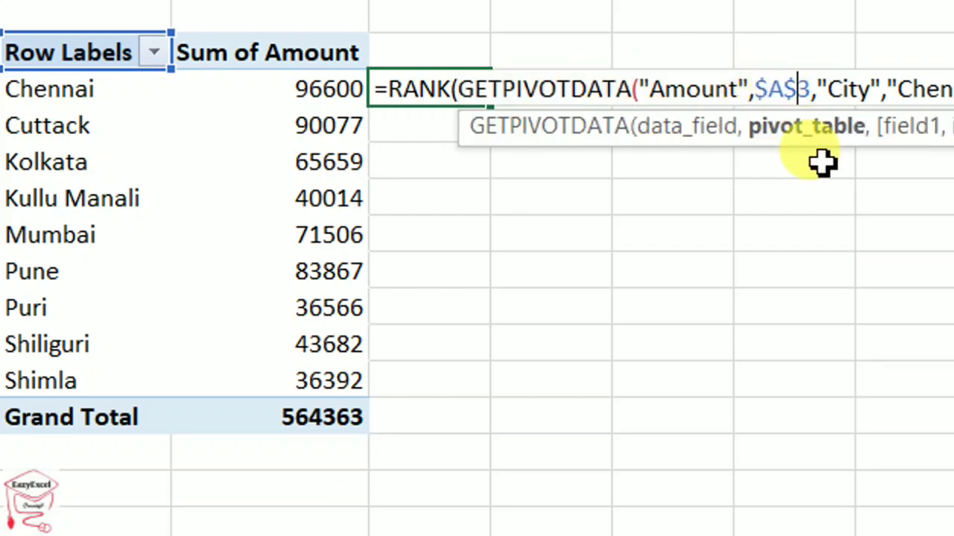
pyautogui.press('BackSpace')
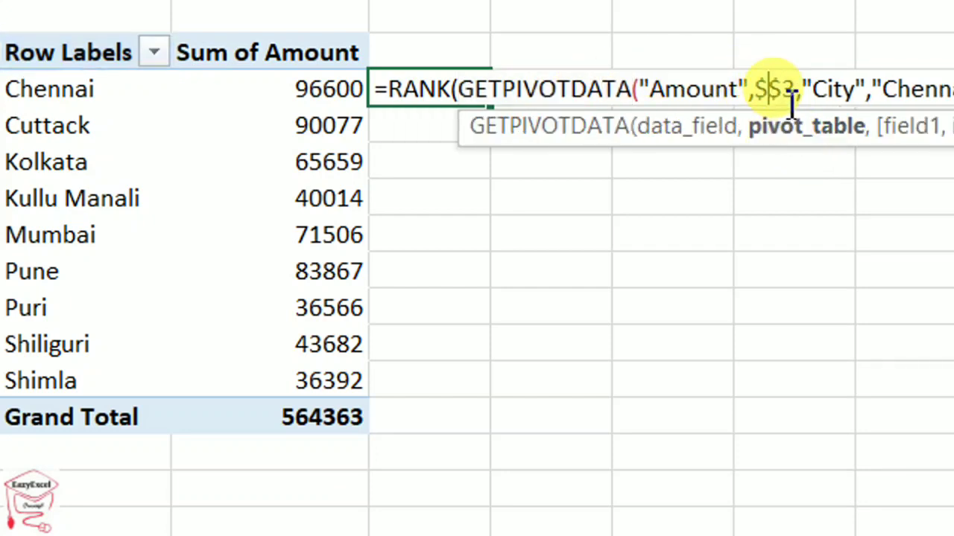
pyautogui.write('B')
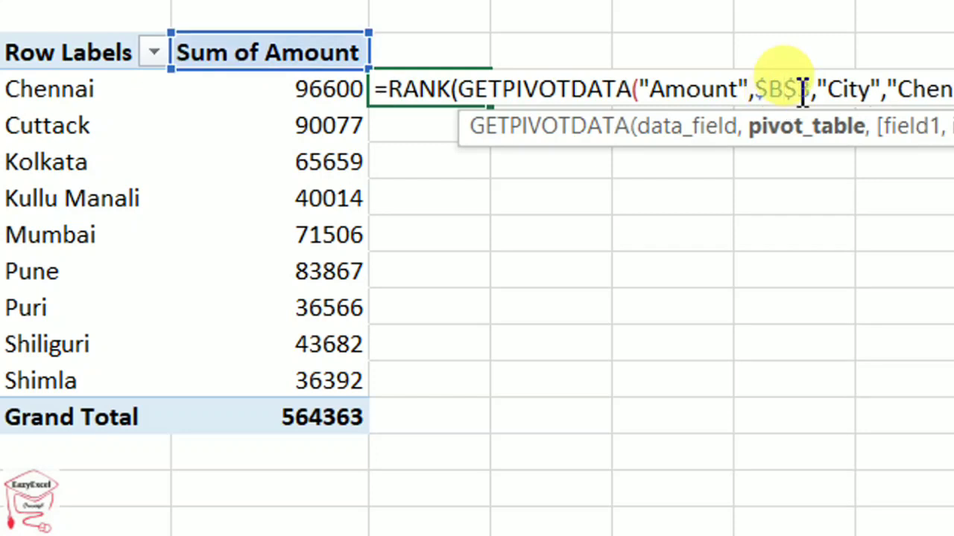
pyautogui.press('BackSpace')
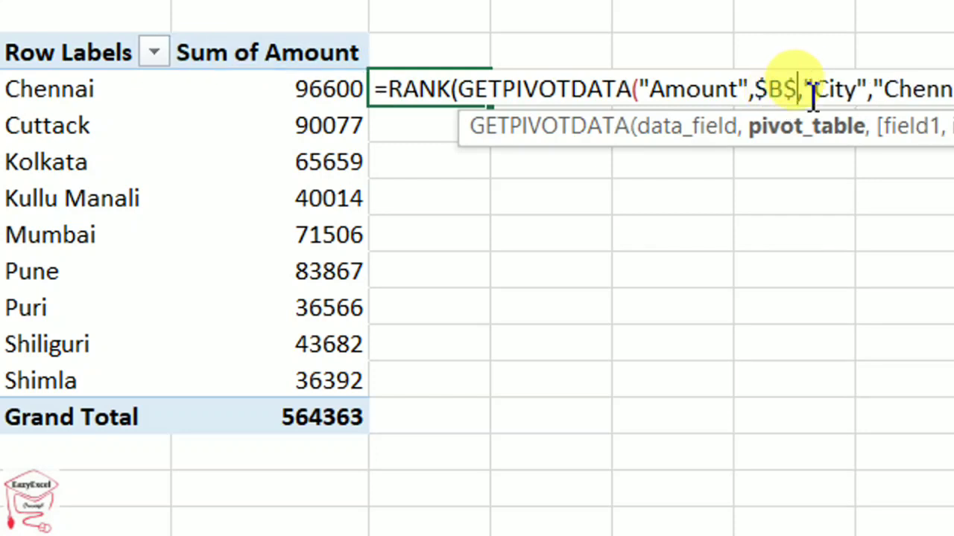
pyautogui.write('$')
pyautogui.press('BackSpace')
pyautogui.write('4')
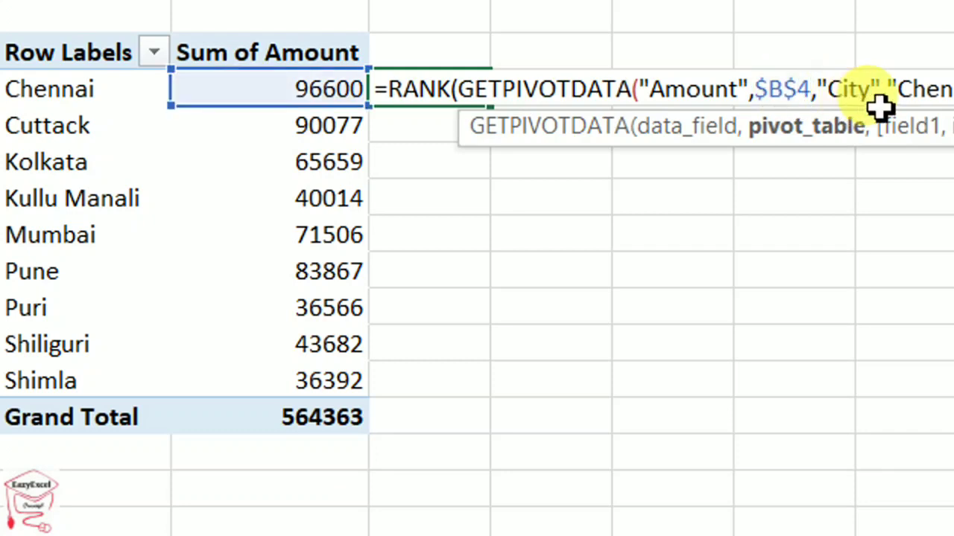
pyautogui.click(800, 96)
pyautogui.press('BackSpace')
pyautogui.press('BackSpace')
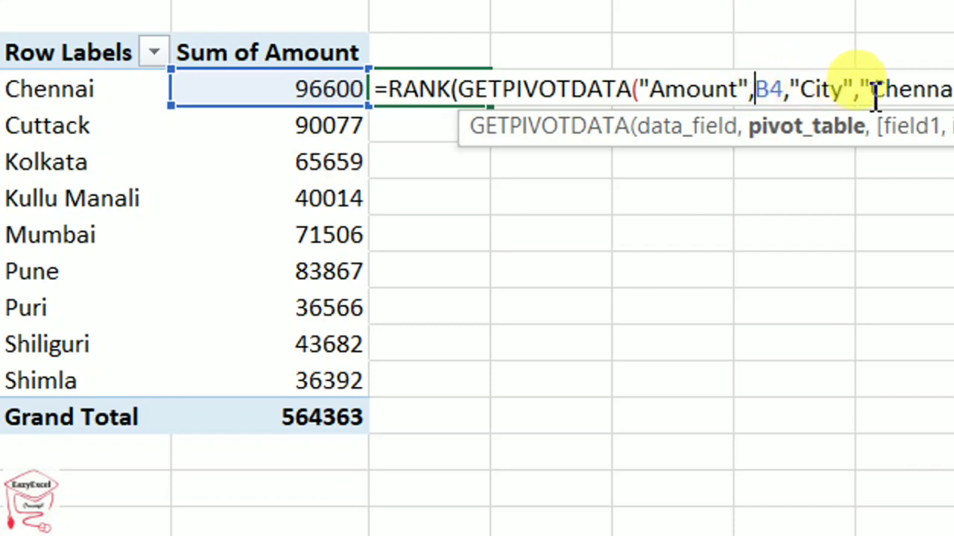
# Add B4:B12 as the ranking range and enter the formula, showing 1.
pyautogui.click(888, 89)
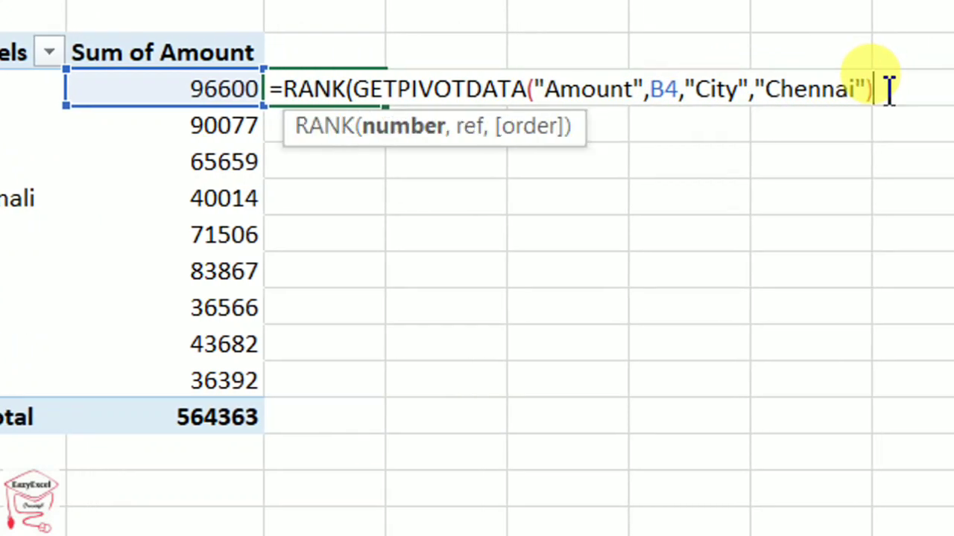
pyautogui.write(',')
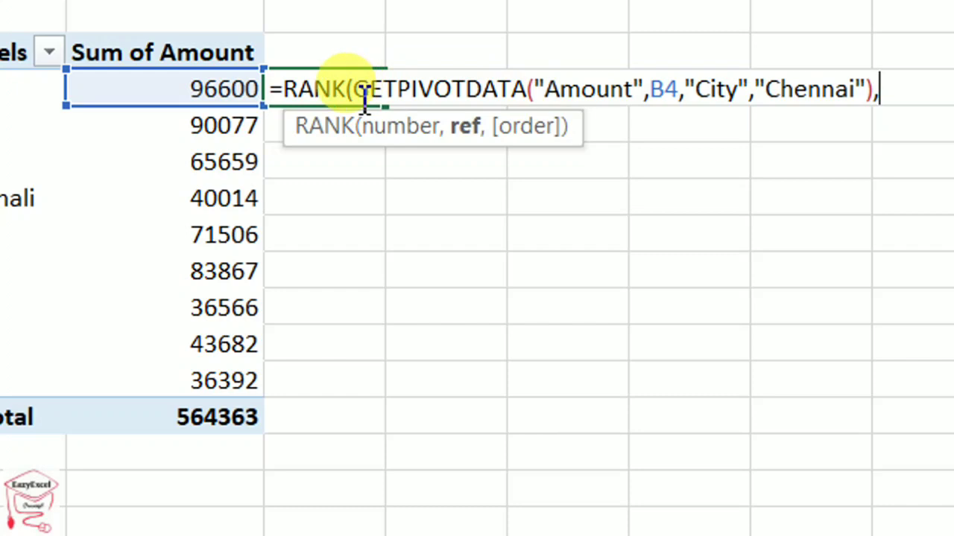
pyautogui.moveTo(243, 90); pyautogui.dragTo(218, 358)
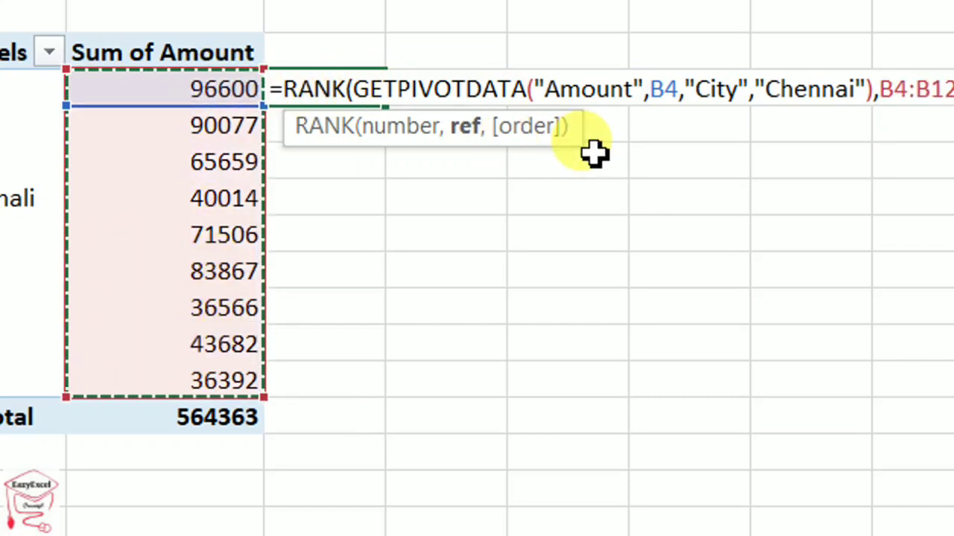
pyautogui.write(')')
pyautogui.press('BackSpace')
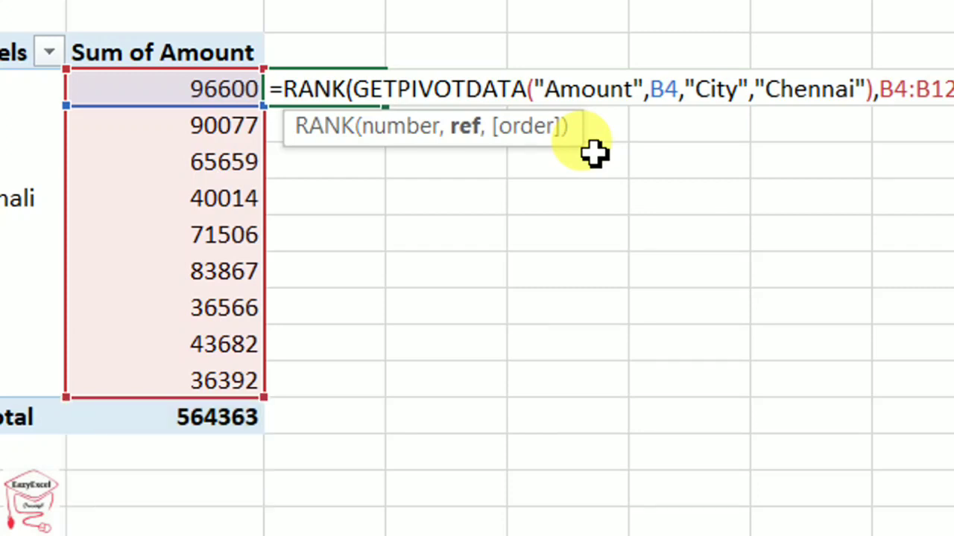
pyautogui.write(')')
pyautogui.press('Return')
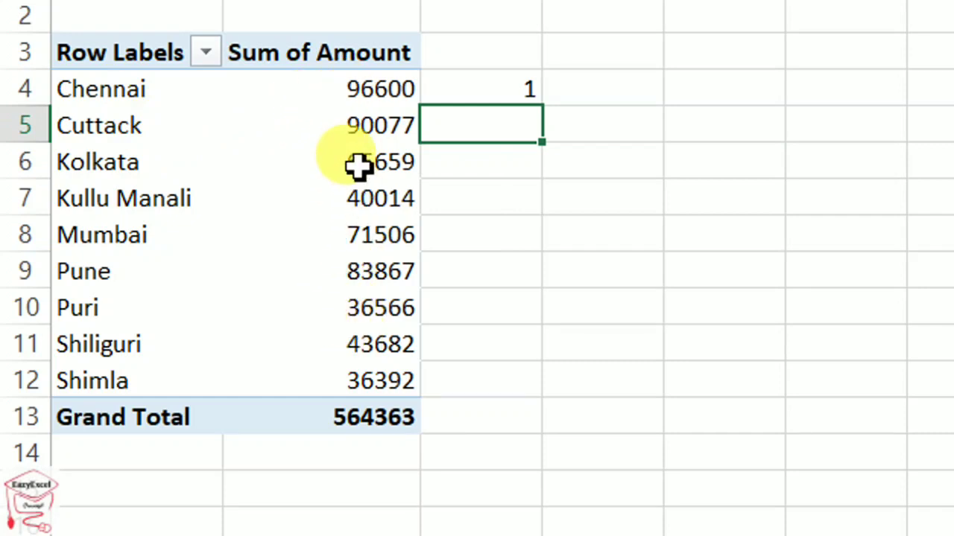
# Fill C4's rank formula down to C12 and inspect C5's #N/A formula.
pyautogui.click(375, 89)
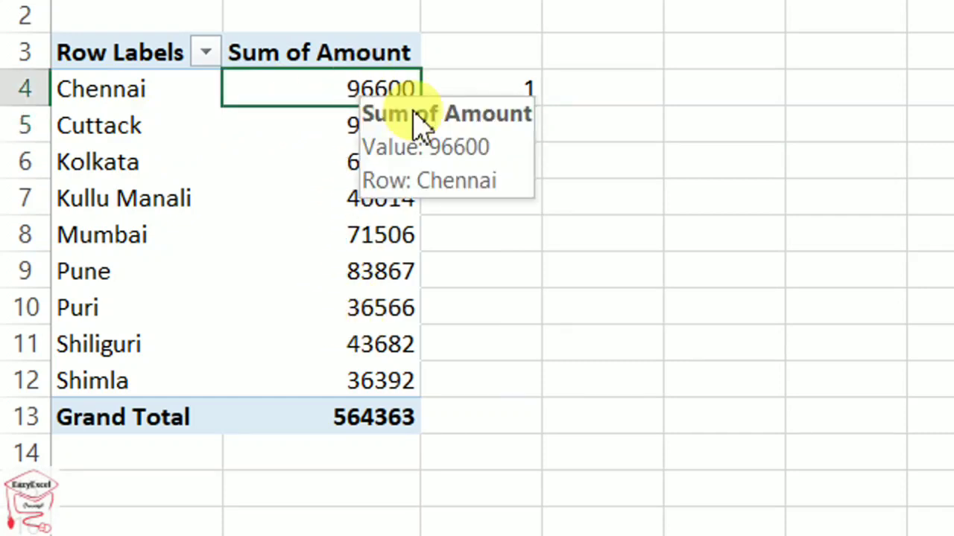
pyautogui.click(466, 95)
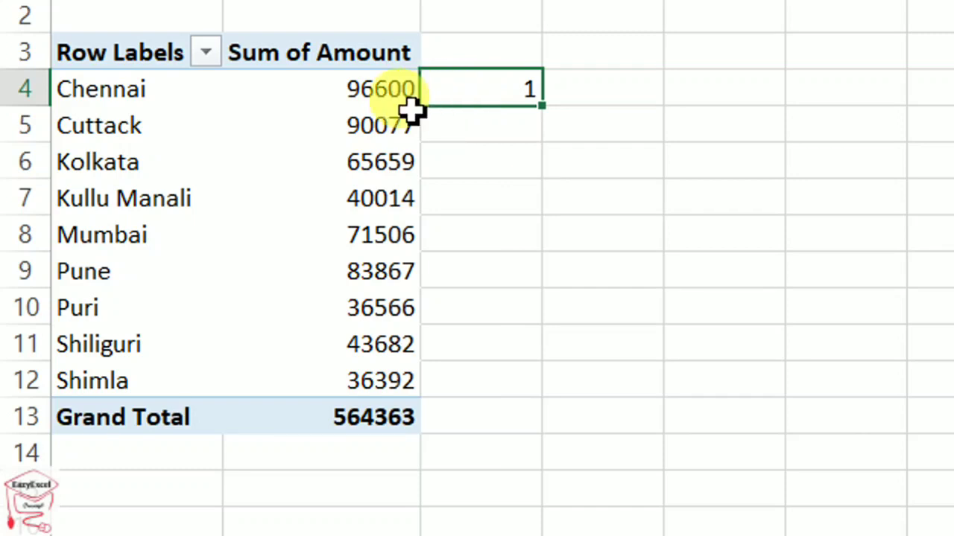
pyautogui.moveTo(544, 106)
pyautogui.mouseDown()
pyautogui.moveTo(529, 399)
pyautogui.moveTo(522, 379)
pyautogui.mouseUp()
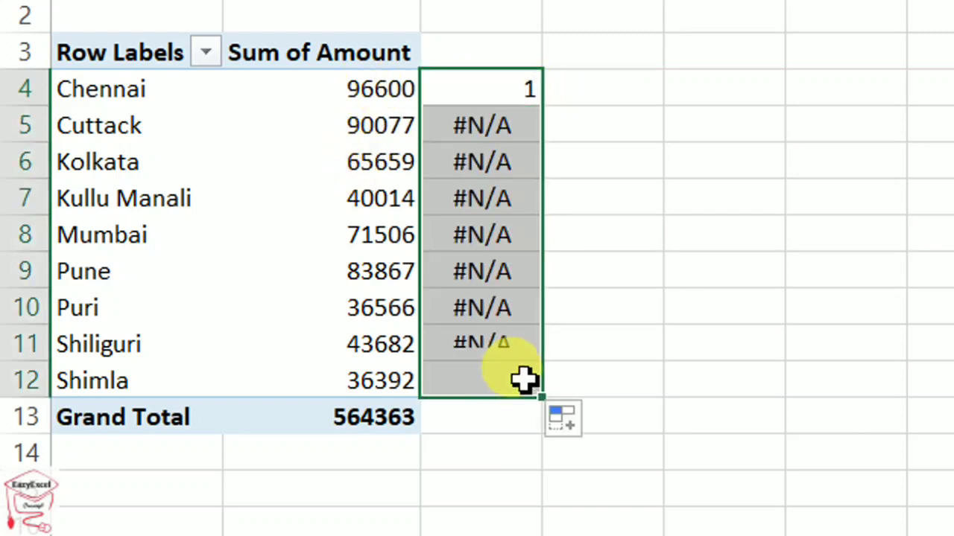
pyautogui.click(498, 103)
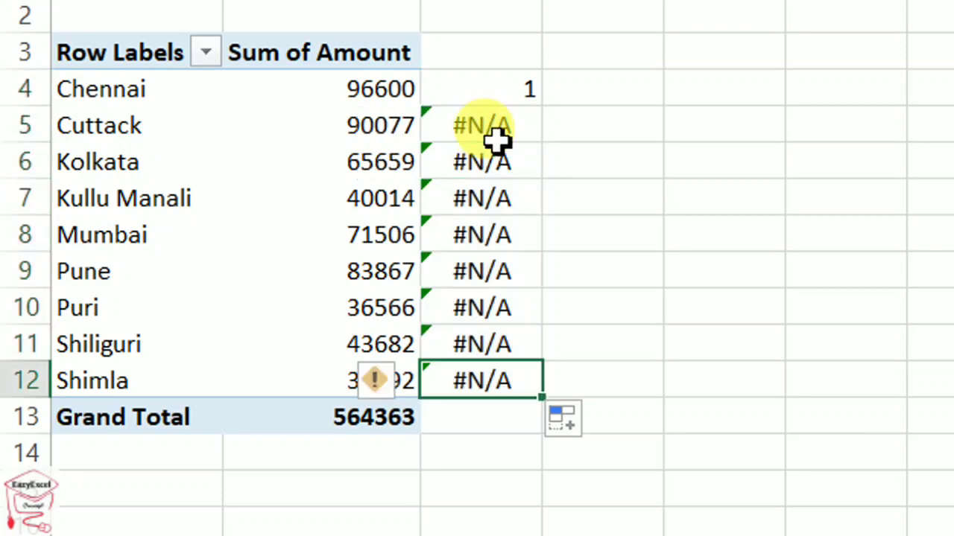
pyautogui.doubleClick(497, 138)
pyautogui.press('Escape')
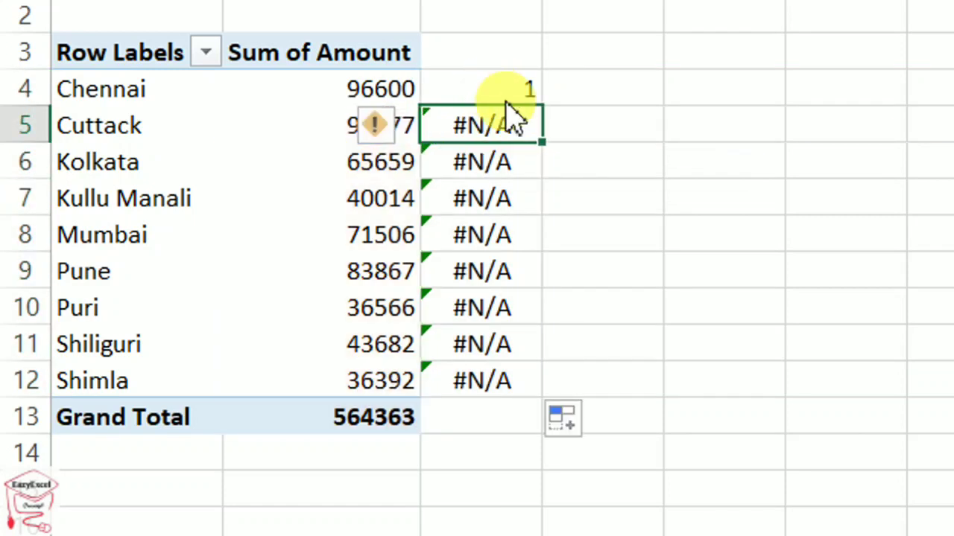
pyautogui.click(511, 91)
# Make the ranking range absolute $B$4:$B$12 and refill the formula down to C12.
pyautogui.doubleClick(511, 91)
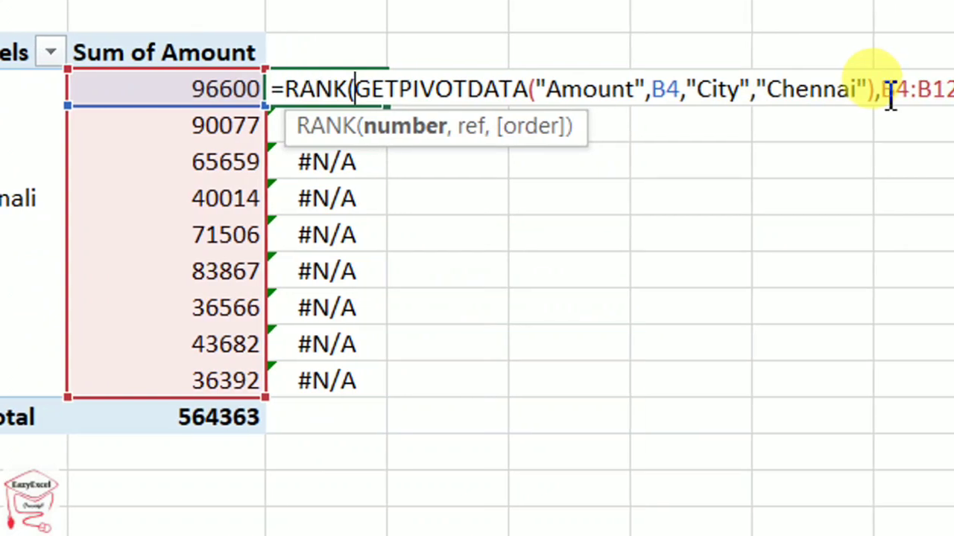
pyautogui.moveTo(810, 91); pyautogui.dragTo(889, 91)
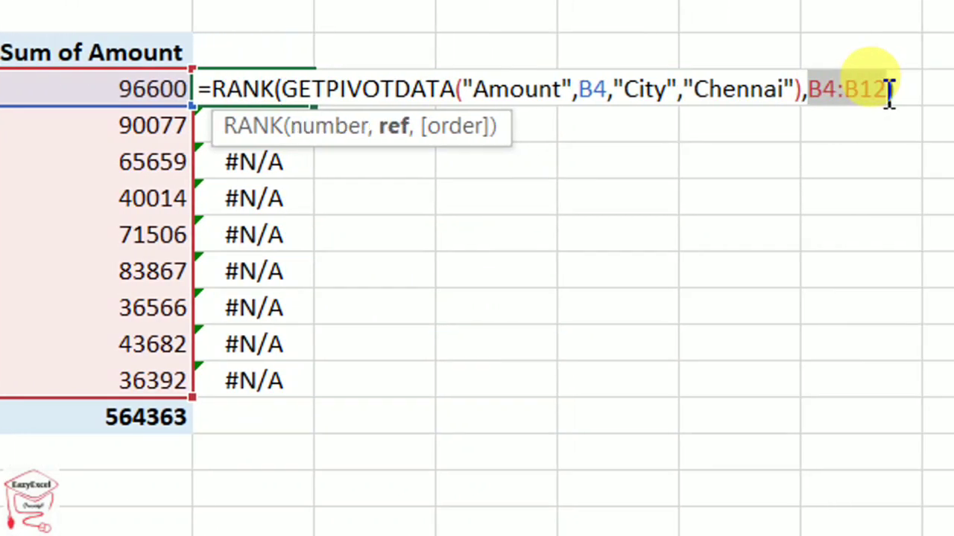
pyautogui.press('F4')
pyautogui.press('Return')
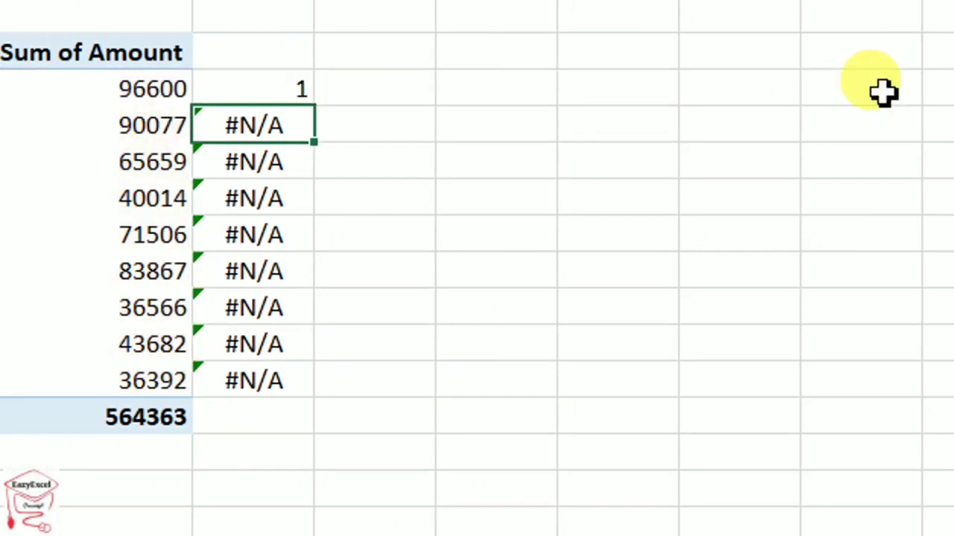
pyautogui.click(283, 92)
pyautogui.moveTo(314, 106); pyautogui.dragTo(320, 391)
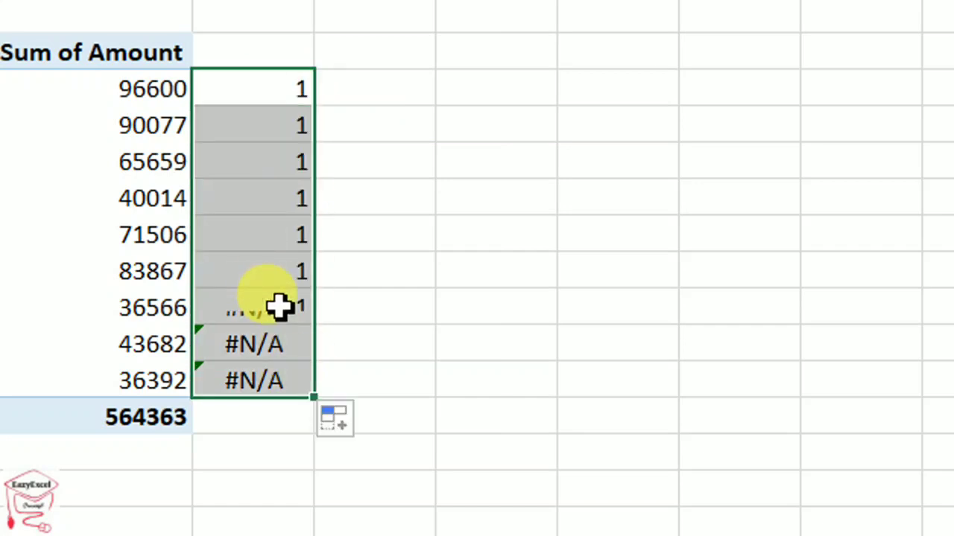
# Inspect the rank formulas in C9, C11 and C4 without changing them.
pyautogui.click(266, 271)
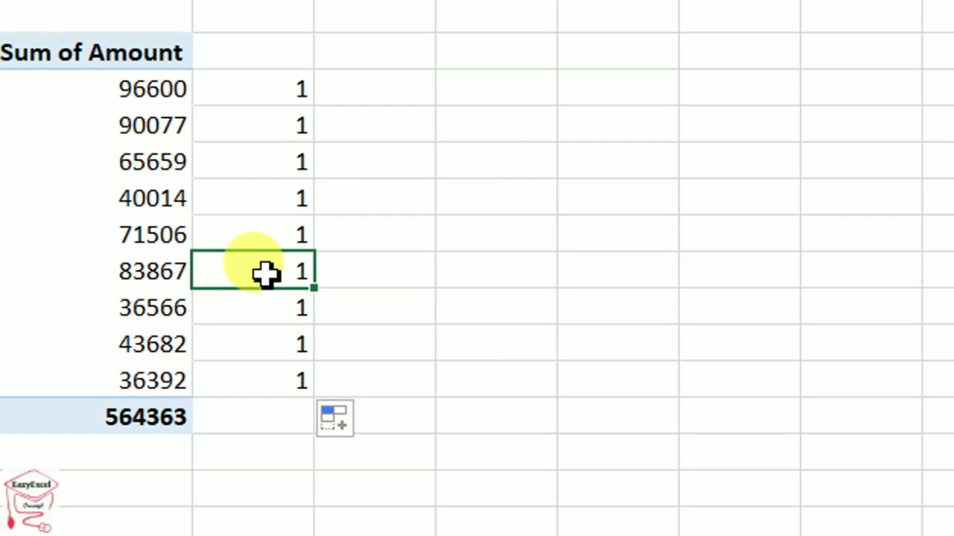
pyautogui.doubleClick(266, 271)
pyautogui.doubleClick(258, 334)
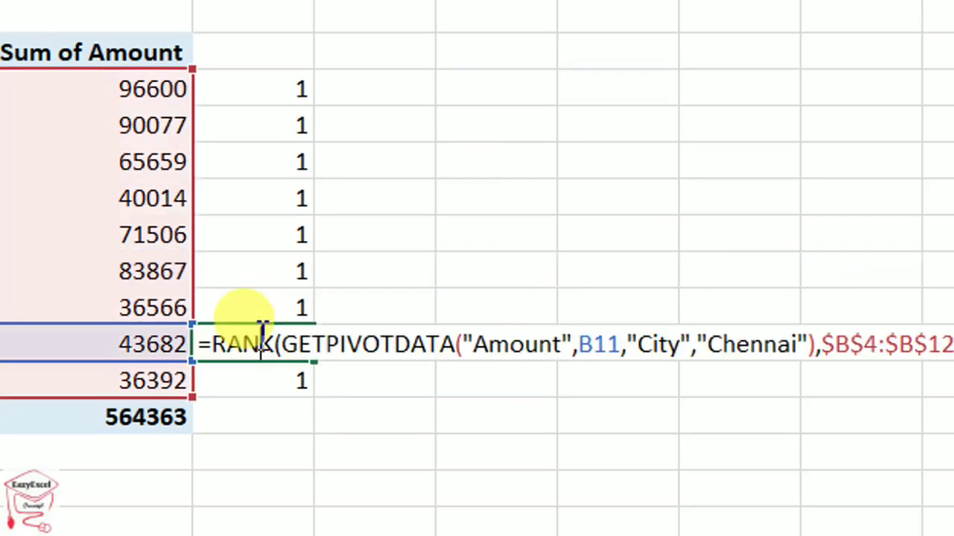
pyautogui.press('Escape')
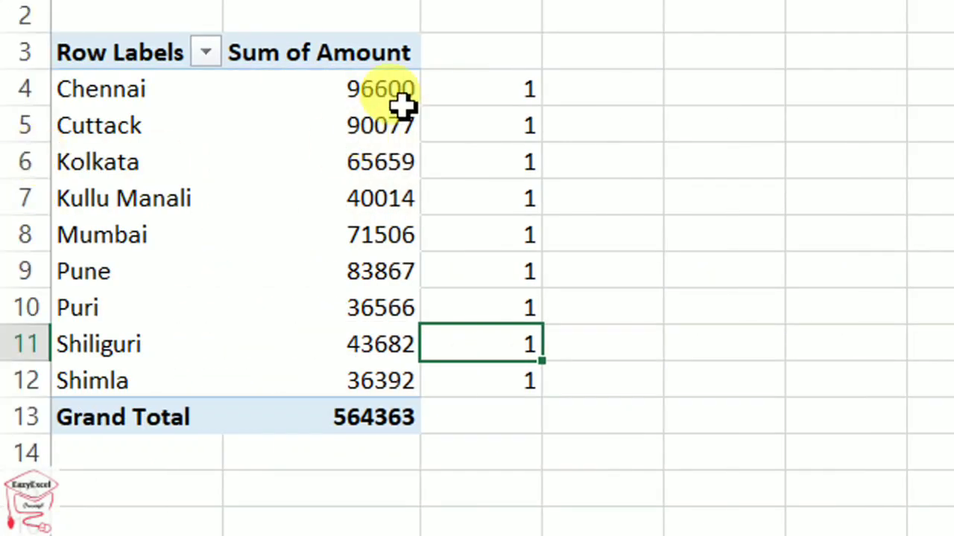
pyautogui.click(453, 100)
pyautogui.doubleClick(456, 96)
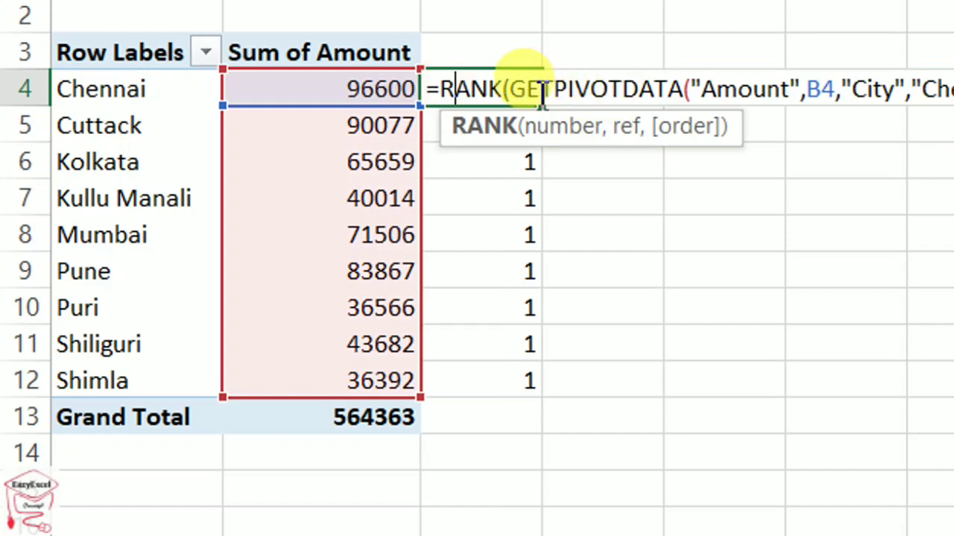
pyautogui.moveTo(509, 91); pyautogui.dragTo(685, 90)
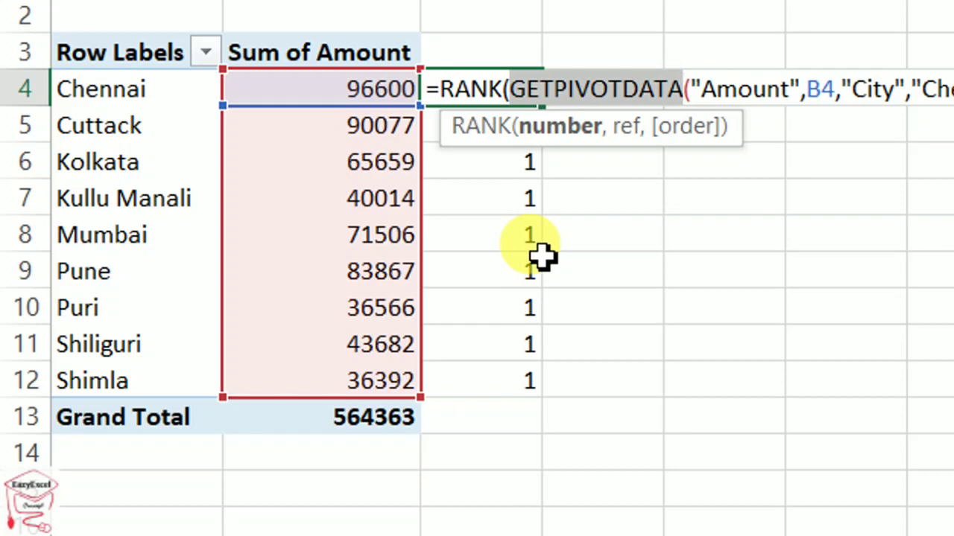
pyautogui.press('Escape')
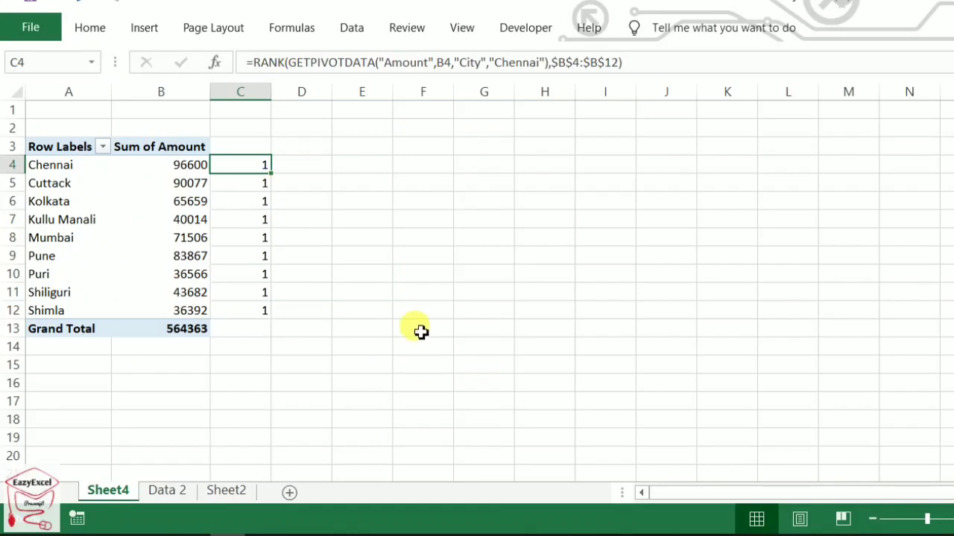
pyautogui.scroll(2, 459, 345)
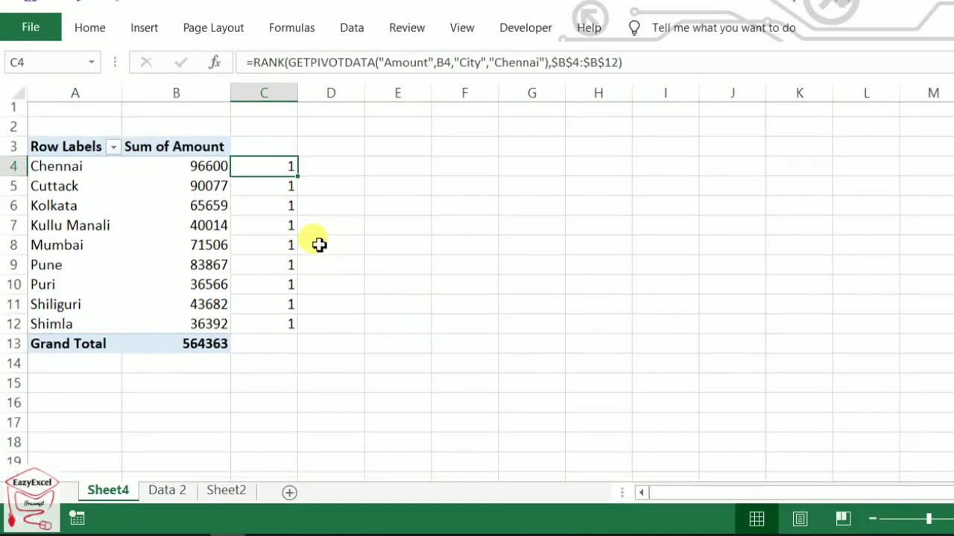
# Select a pivot table total such as Puri's 36566 and show PivotTable Analyze.
pyautogui.click(208, 250)
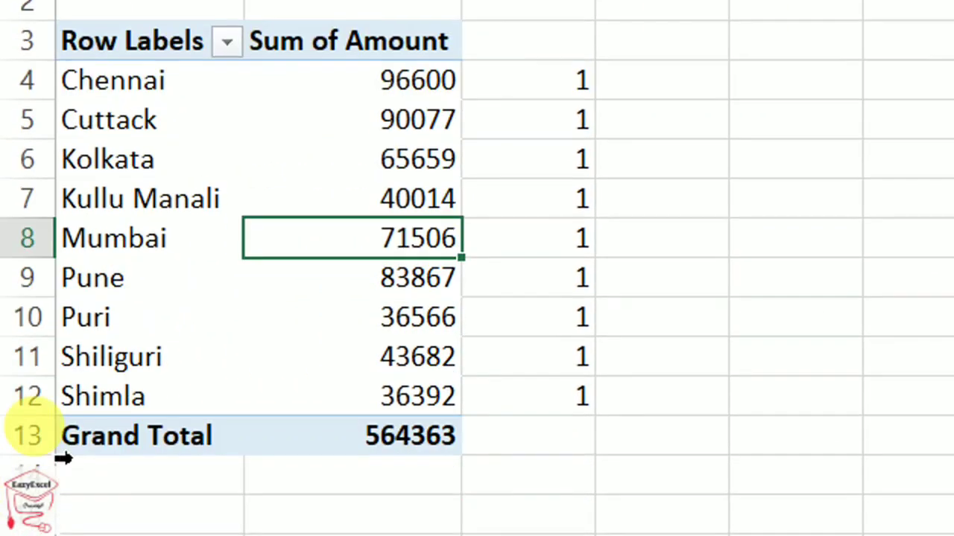
pyautogui.click(337, 277)
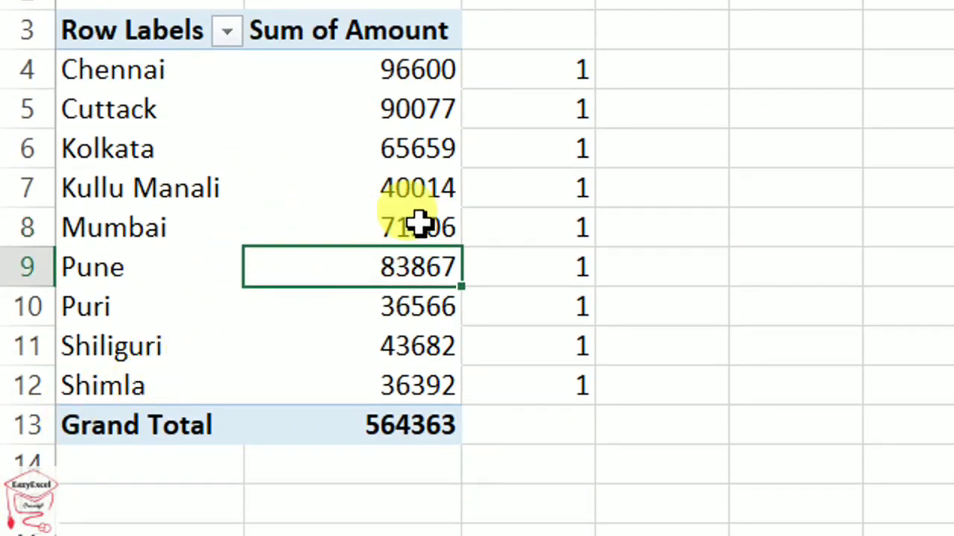
pyautogui.click(365, 253)
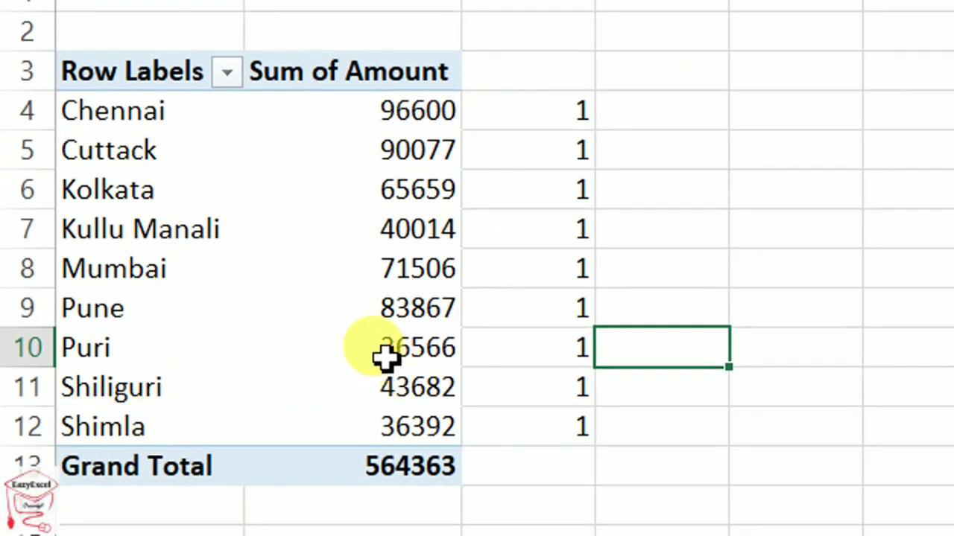
pyautogui.click(386, 356)
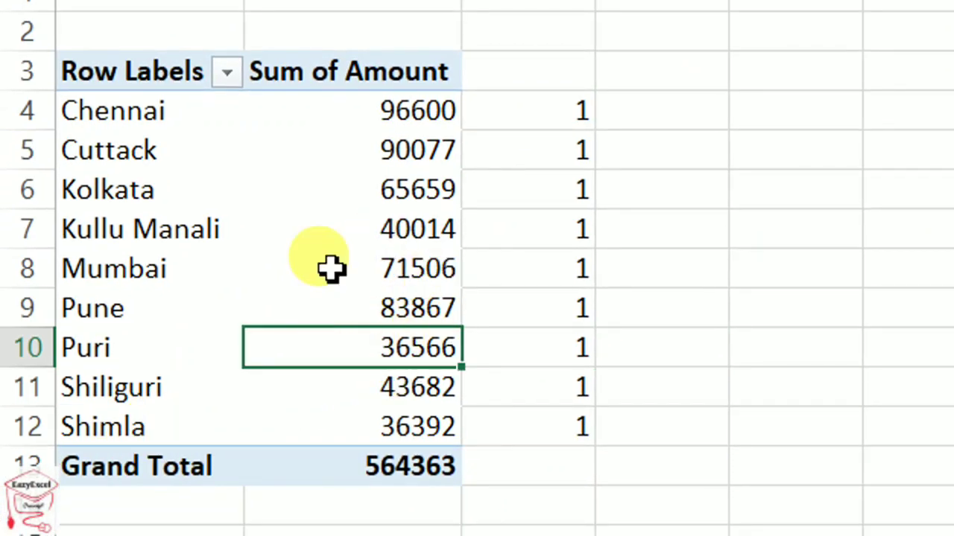
pyautogui.click(720, 75)
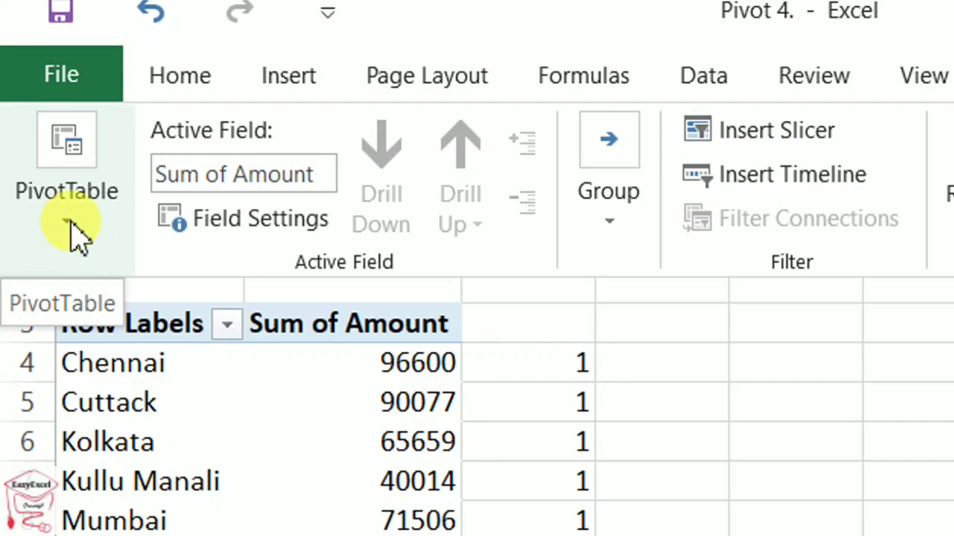
# Uncheck Generate GetPivotData in the PivotTable Options list and confirm the setting.
pyautogui.click(75, 231)
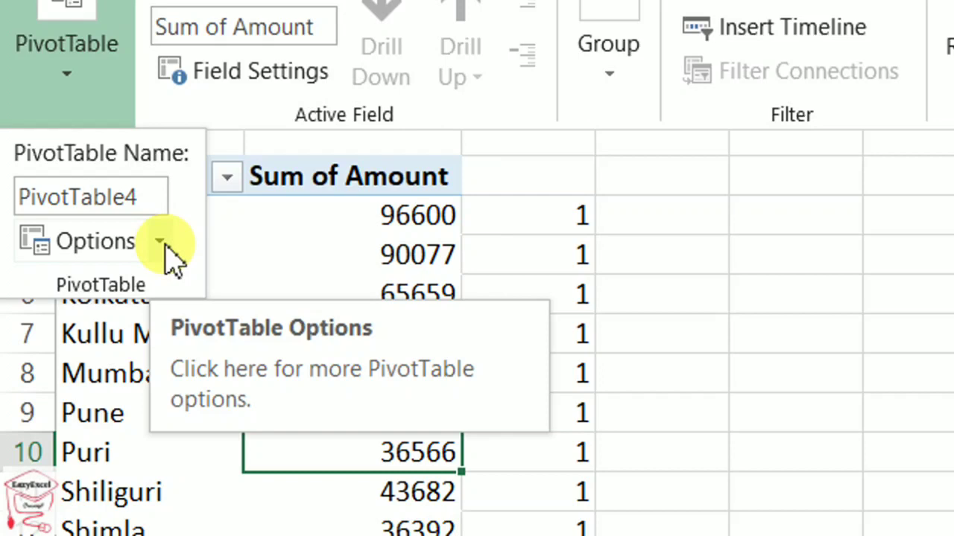
pyautogui.click(160, 241)
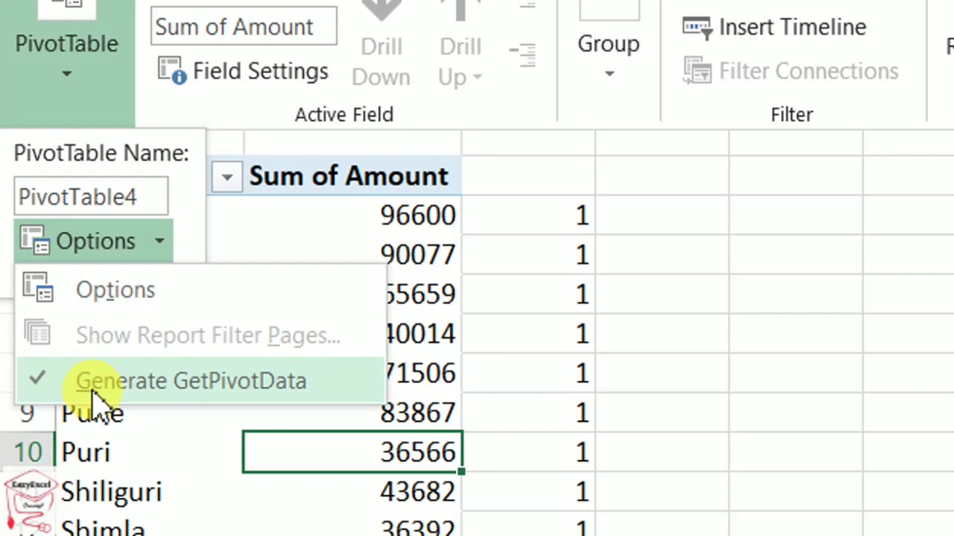
pyautogui.click(39, 394)
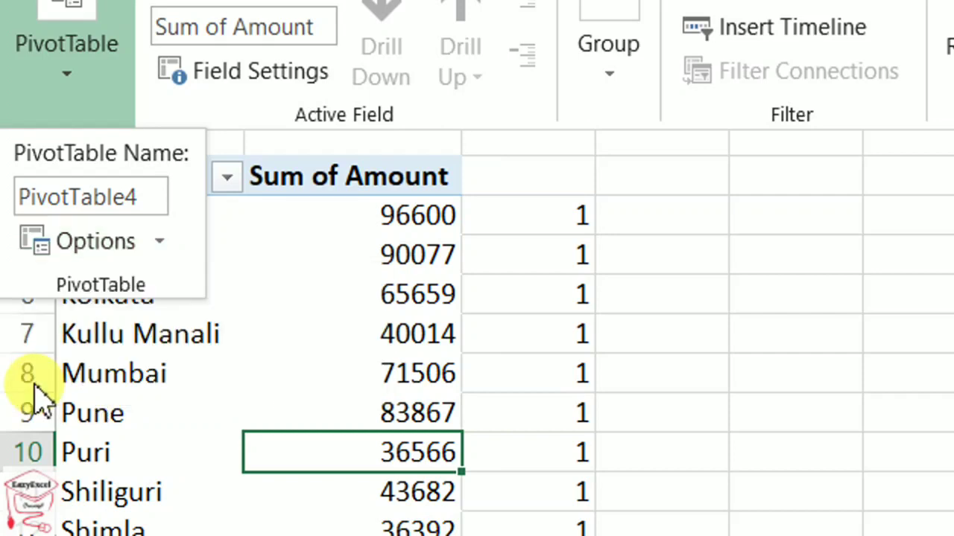
pyautogui.click(157, 246)
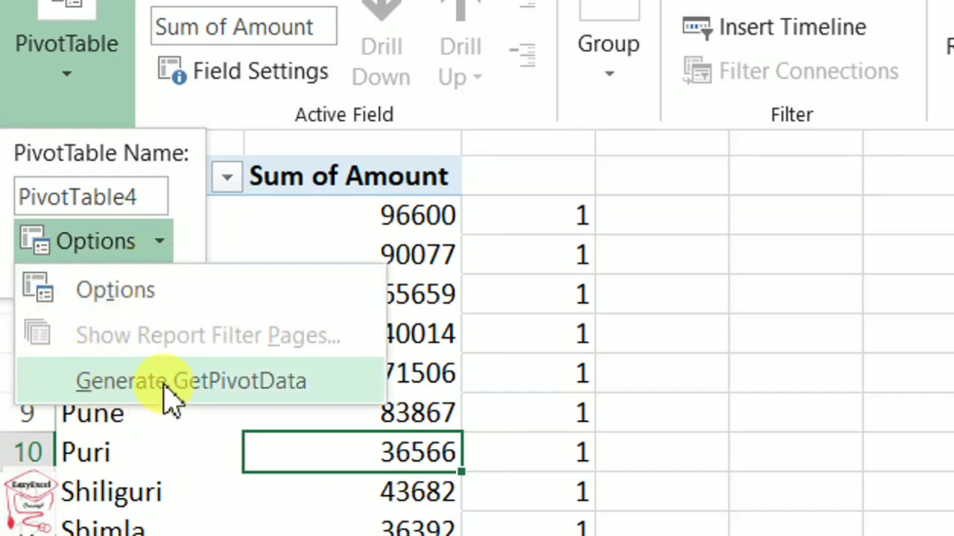
pyautogui.click(294, 238)
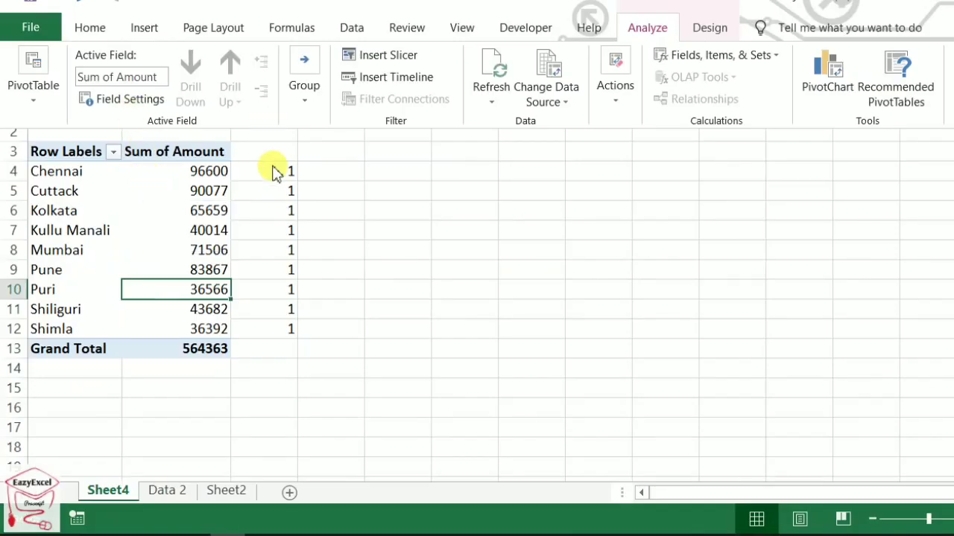
pyautogui.click(278, 169)
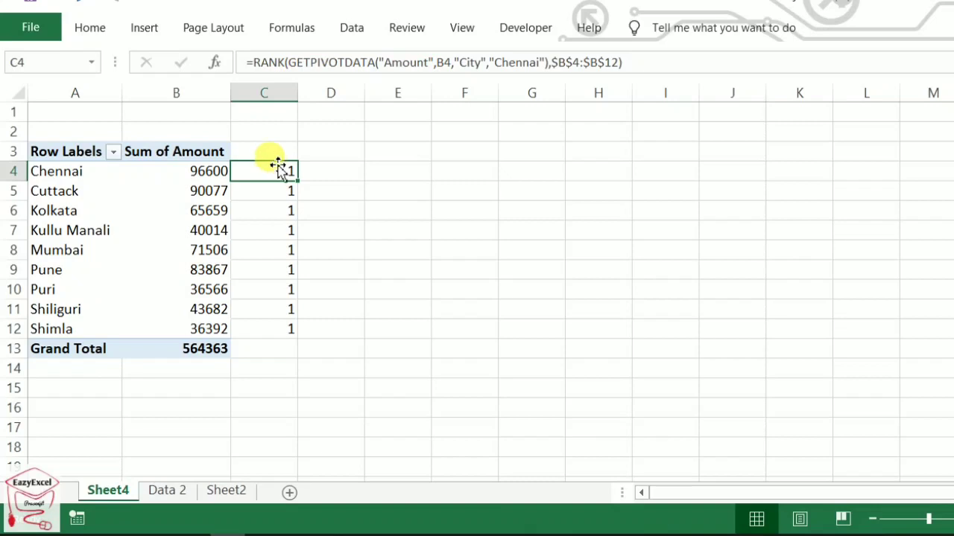
# Clear the old rank formulas from C4:C12.
pyautogui.press('Delete')
pyautogui.moveTo(268, 176)
pyautogui.mouseDown()
pyautogui.moveTo(276, 373)
pyautogui.moveTo(278, 329)
pyautogui.mouseUp()
pyautogui.press('Delete')
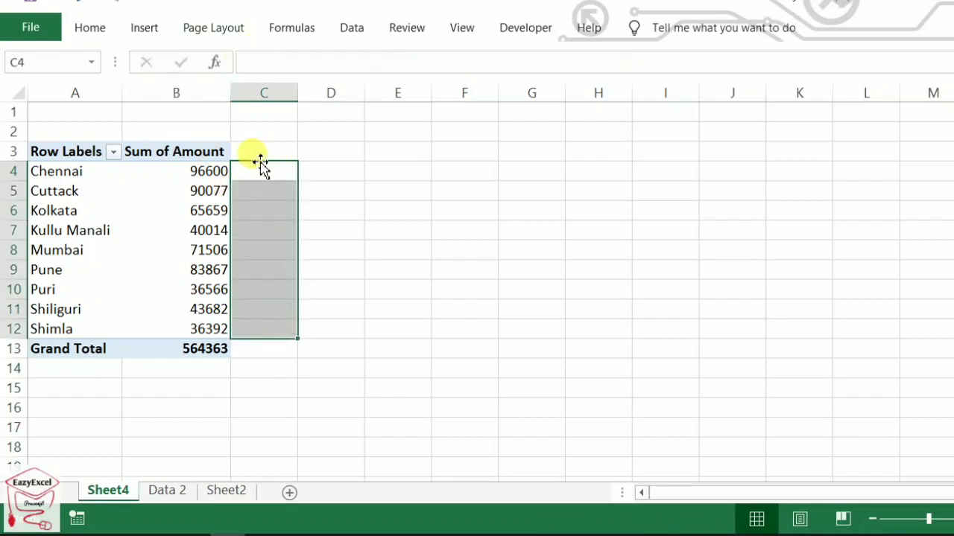
# Enter =RANK(B4,$B$4:$B$12) in C4.
pyautogui.click(260, 179)
pyautogui.write('=ra')
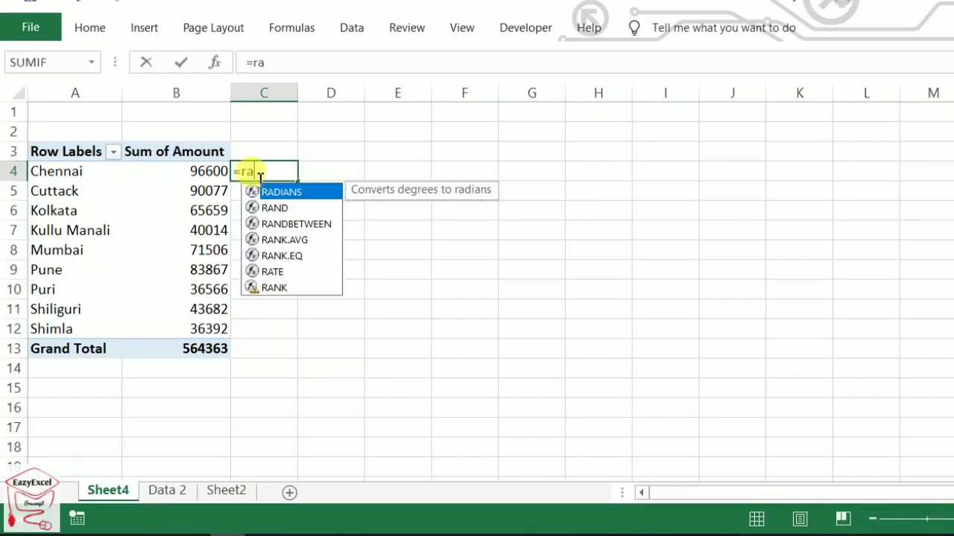
pyautogui.write('n')
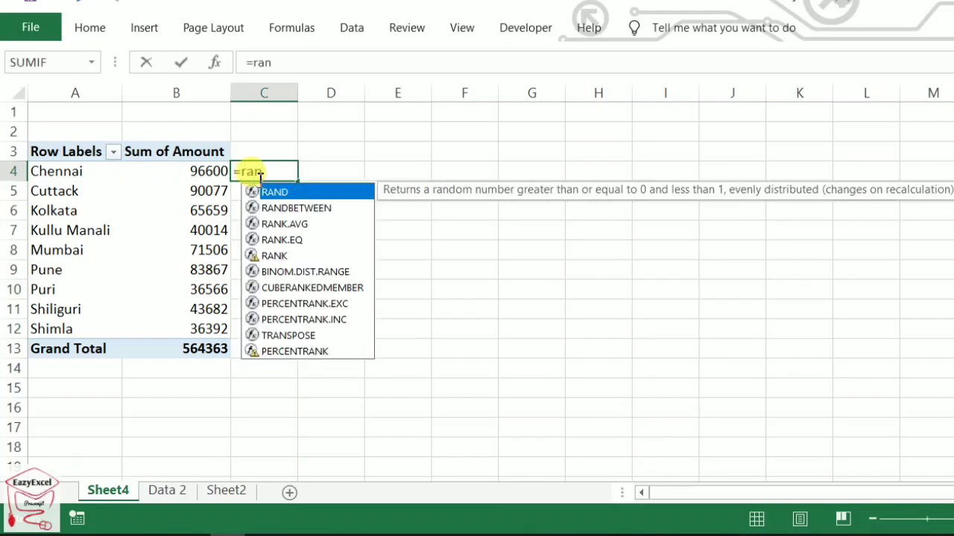
pyautogui.write('k')
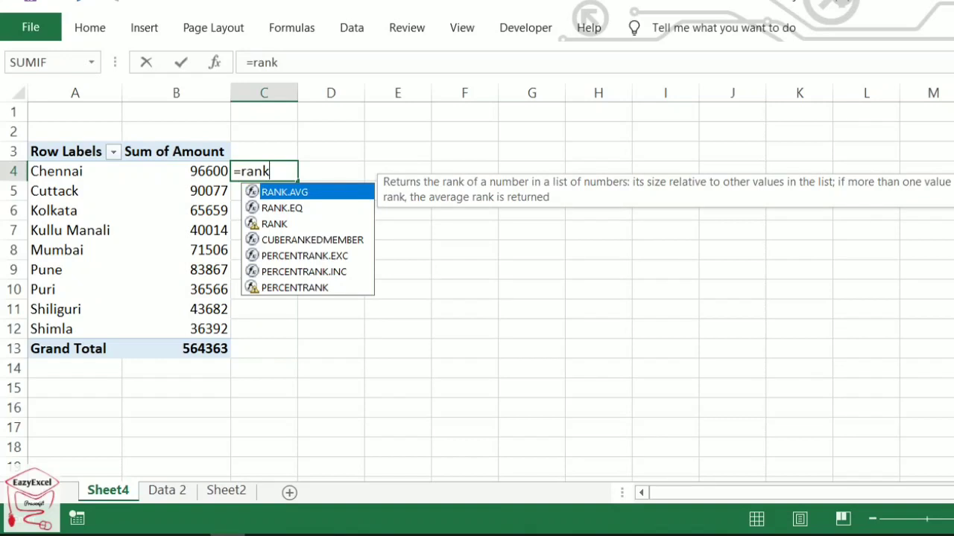
pyautogui.press('Down')
pyautogui.press('Down')
pyautogui.press('Tab')
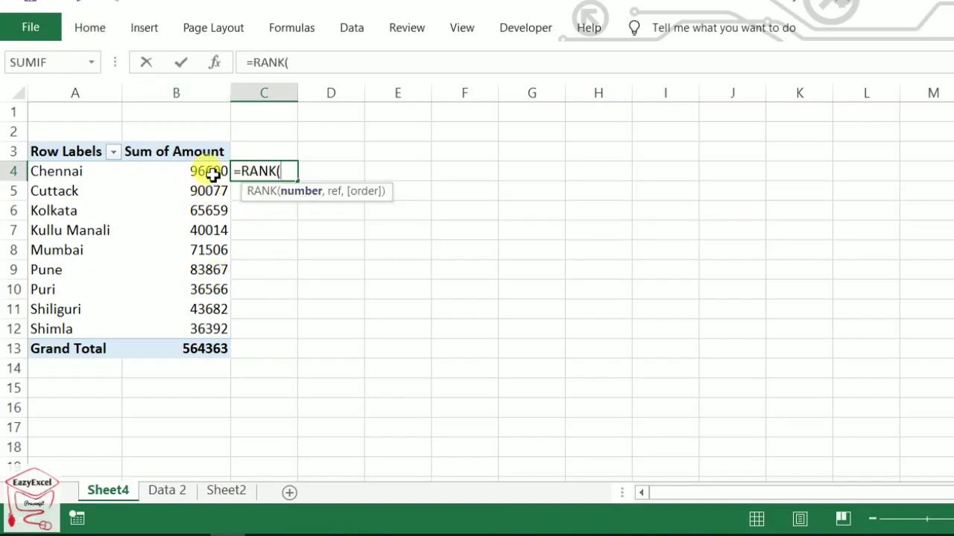
pyautogui.click(213, 173)
pyautogui.write(',')
pyautogui.moveTo(203, 172); pyautogui.dragTo(202, 335)
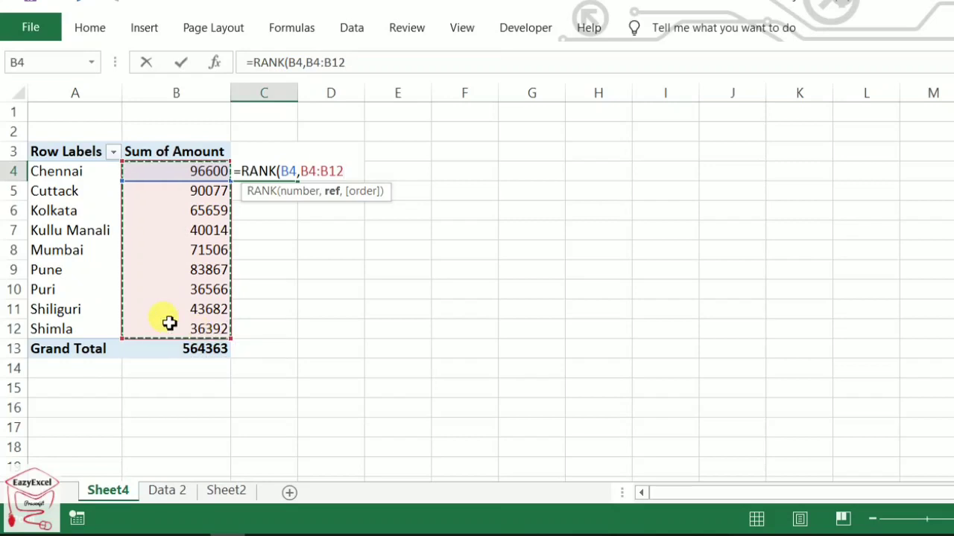
pyautogui.press('F4')
pyautogui.write(')')
pyautogui.press('Return')
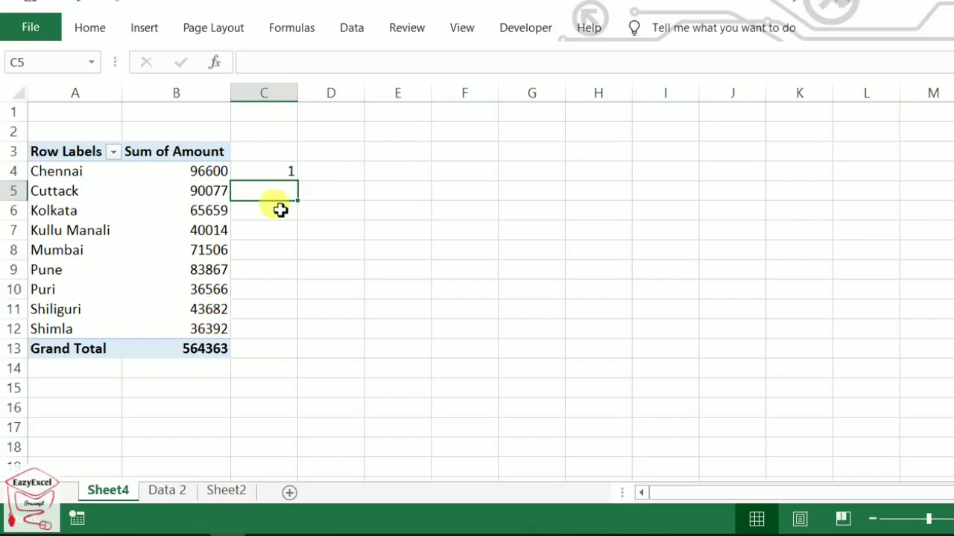
# Fill the RANK formula down to C12 and check Shimla's rank of 9.
pyautogui.click(273, 171)
pyautogui.moveTo(298, 183); pyautogui.dragTo(301, 339)
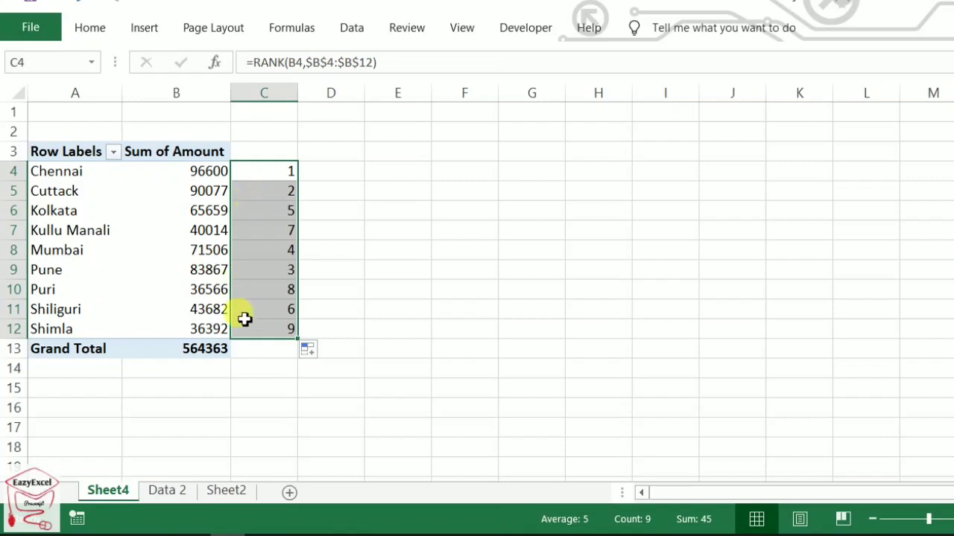
pyautogui.click(224, 330)
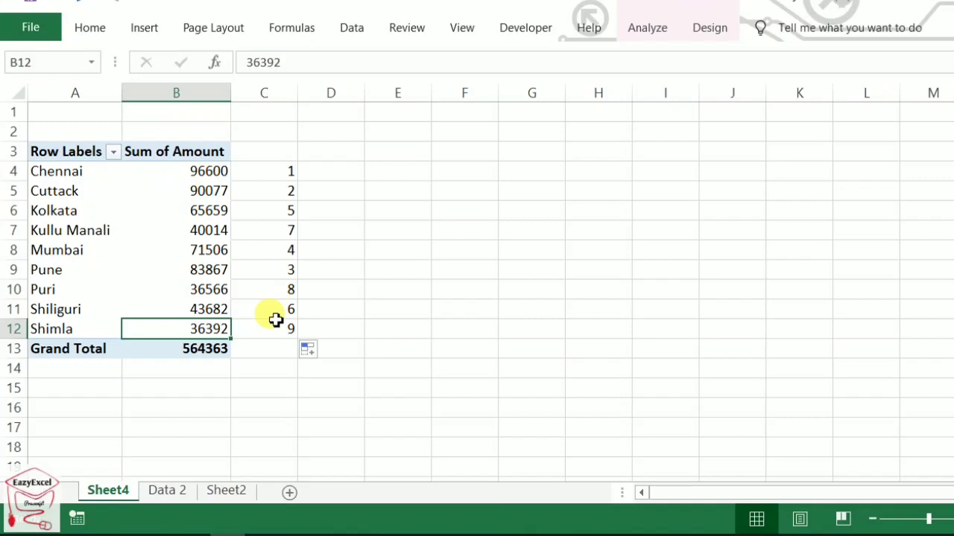
pyautogui.click(267, 332)
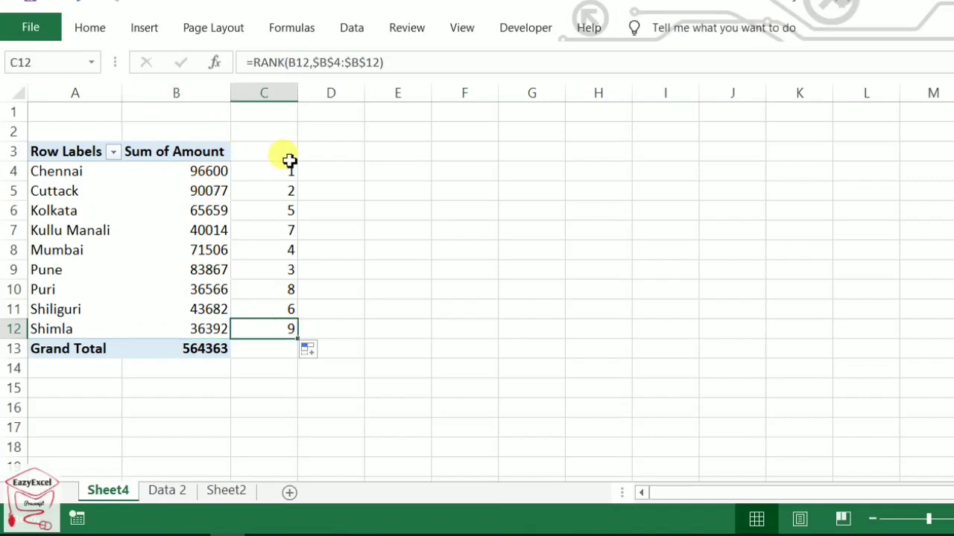
pyautogui.click(328, 173)
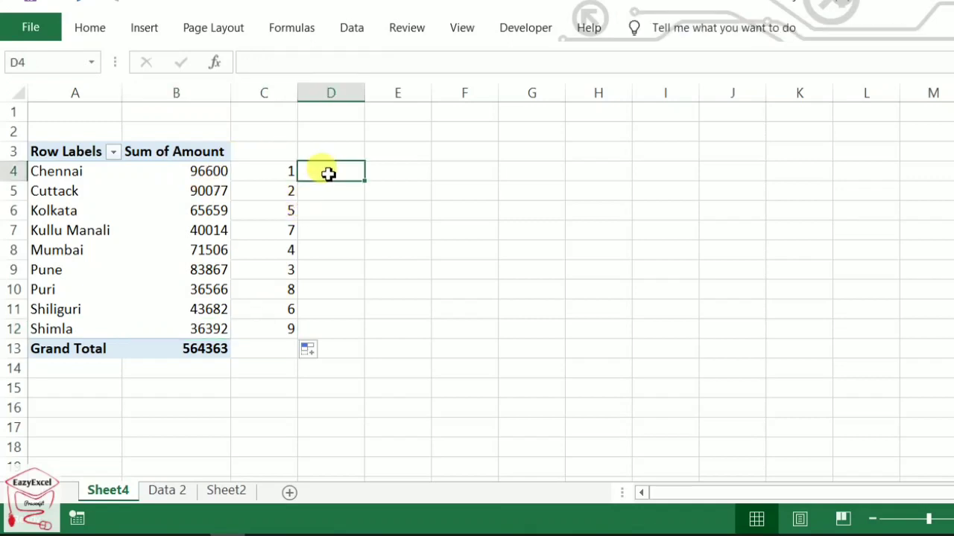
pyautogui.moveTo(328, 173); pyautogui.dragTo(328, 192)
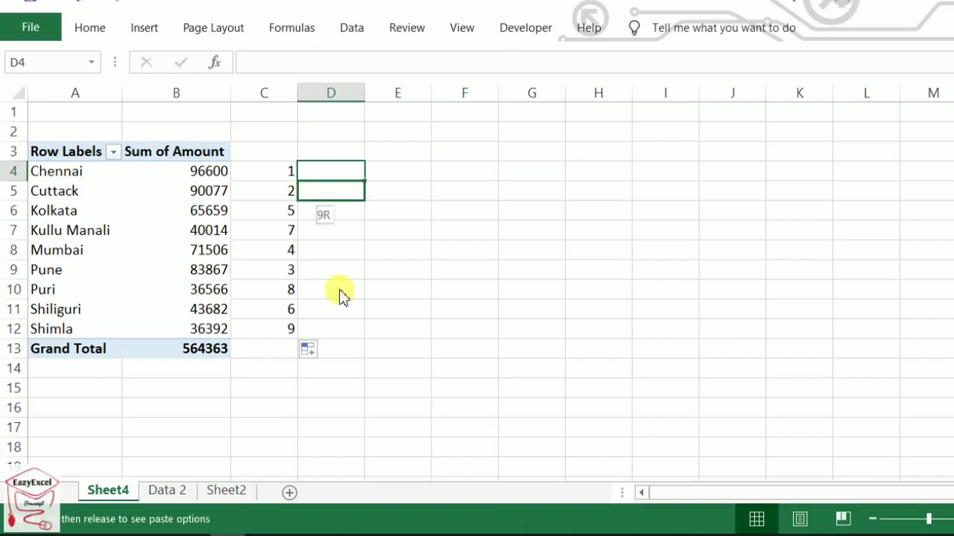
pyautogui.click(170, 490)
pyautogui.click(170, 493)
pyautogui.click(175, 371)
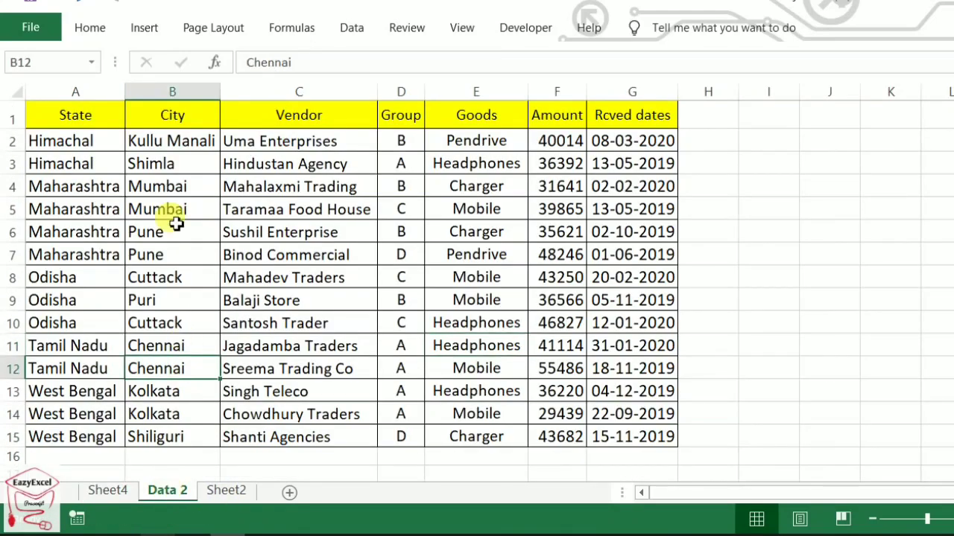
pyautogui.keyDown('ctrl'); pyautogui.click(226, 492); pyautogui.keyUp('ctrl')
pyautogui.moveTo(112, 140); pyautogui.dragTo(204, 335)
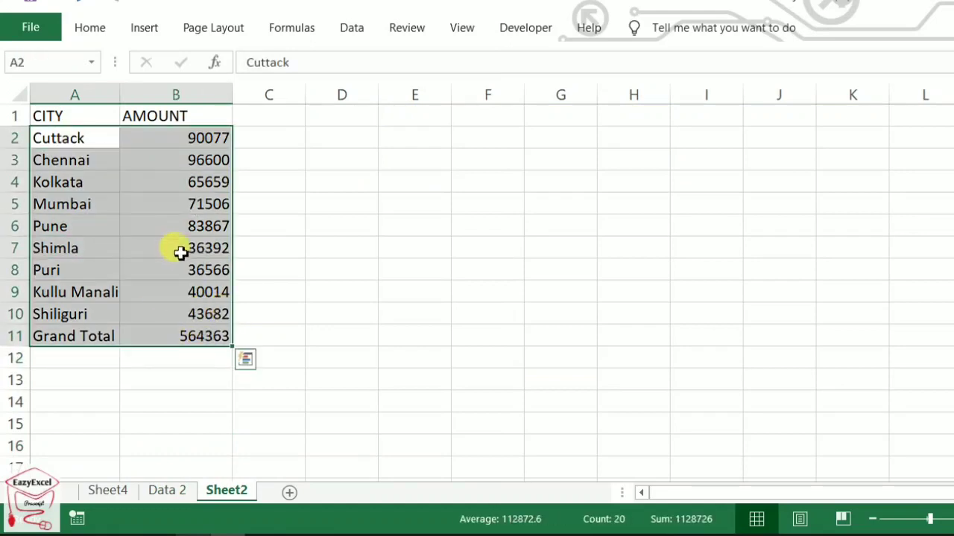
pyautogui.click(109, 492)
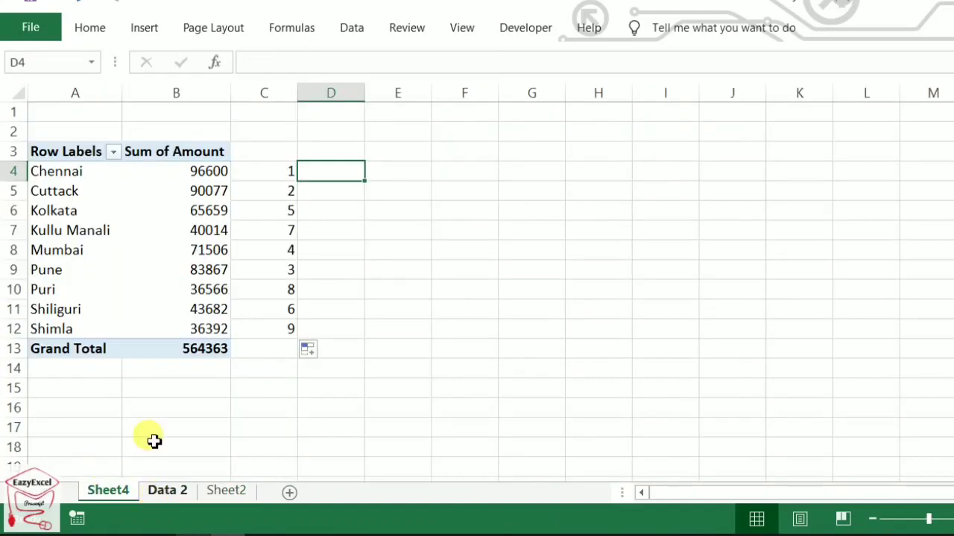
pyautogui.click(82, 172)
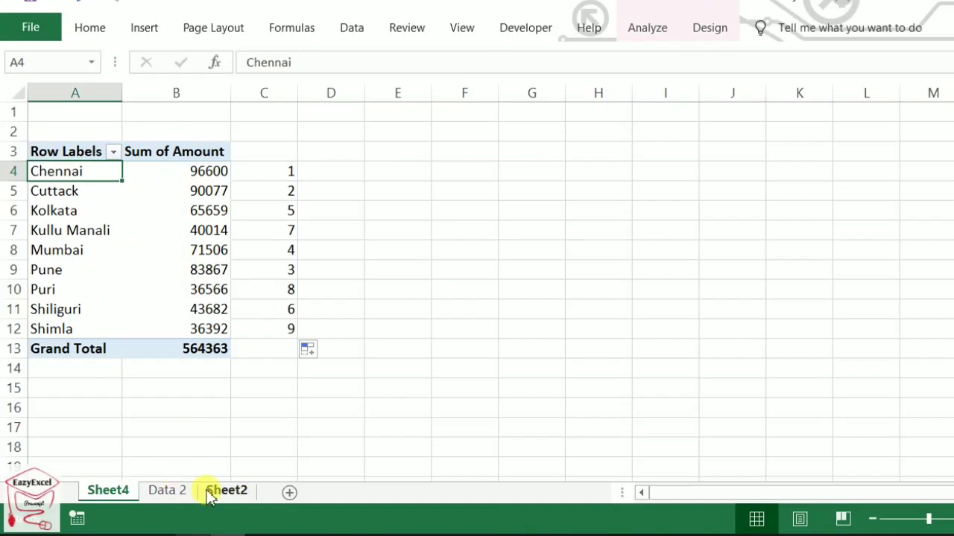
pyautogui.click(213, 491)
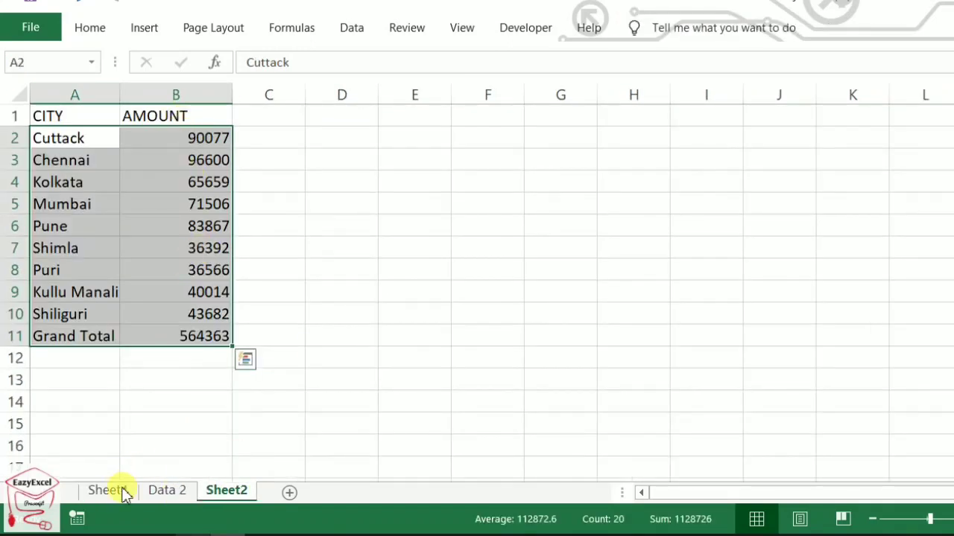
pyautogui.click(119, 490)
pyautogui.click(322, 175)
# Enter =VLOOKUP(A4,Sheet2!$A$2:$B$10,2,0) in D4, returning 96600 for Chennai.
pyautogui.write('=vlo')
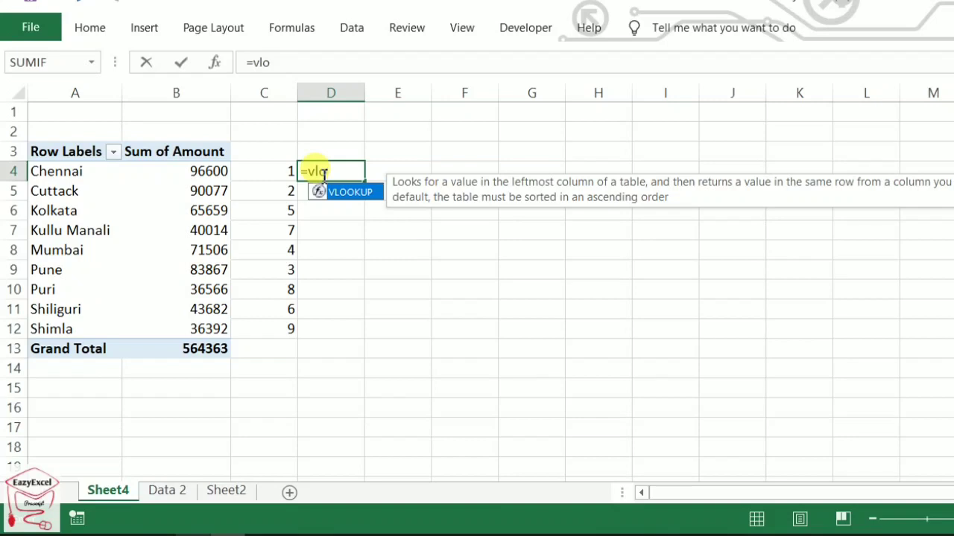
pyautogui.press('Tab')
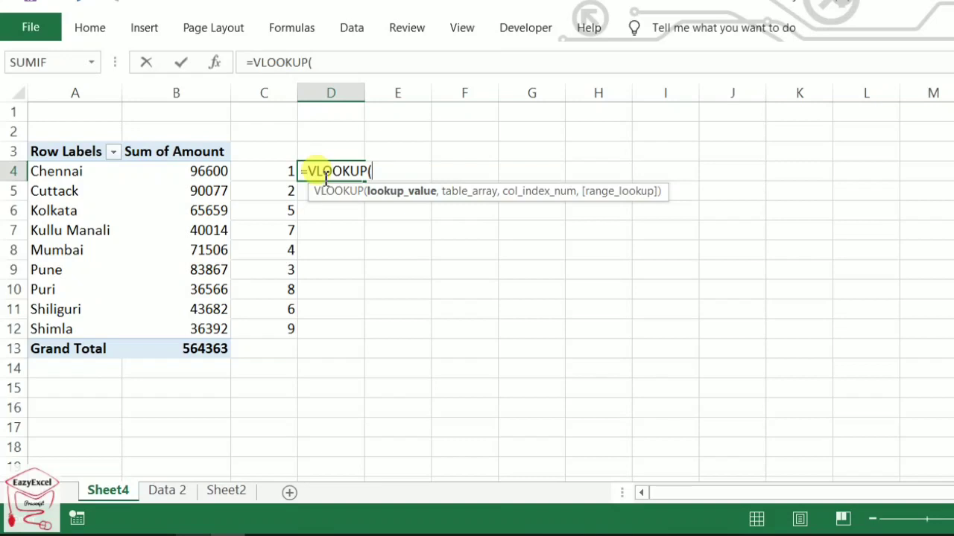
pyautogui.click(102, 171)
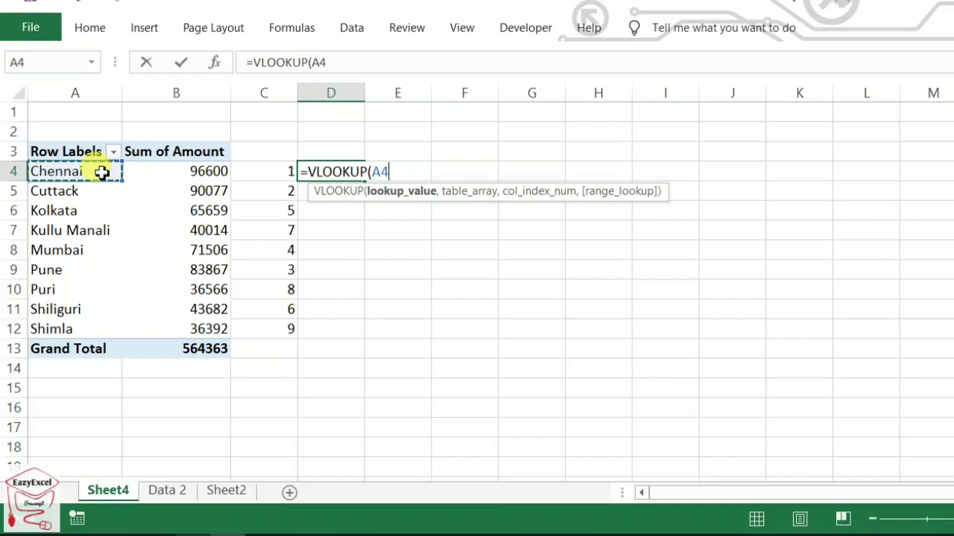
pyautogui.write(',')
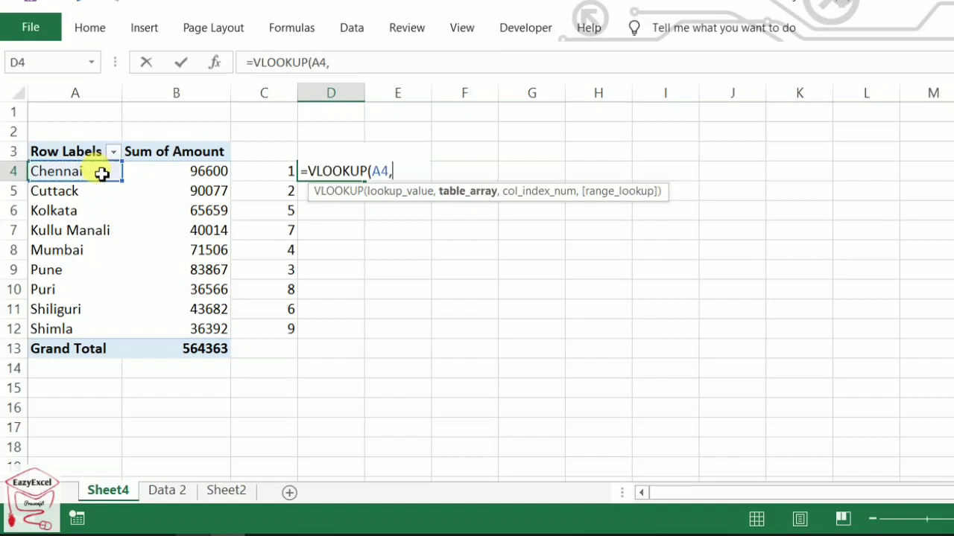
pyautogui.click(231, 486)
pyautogui.moveTo(90, 142); pyautogui.dragTo(185, 319)
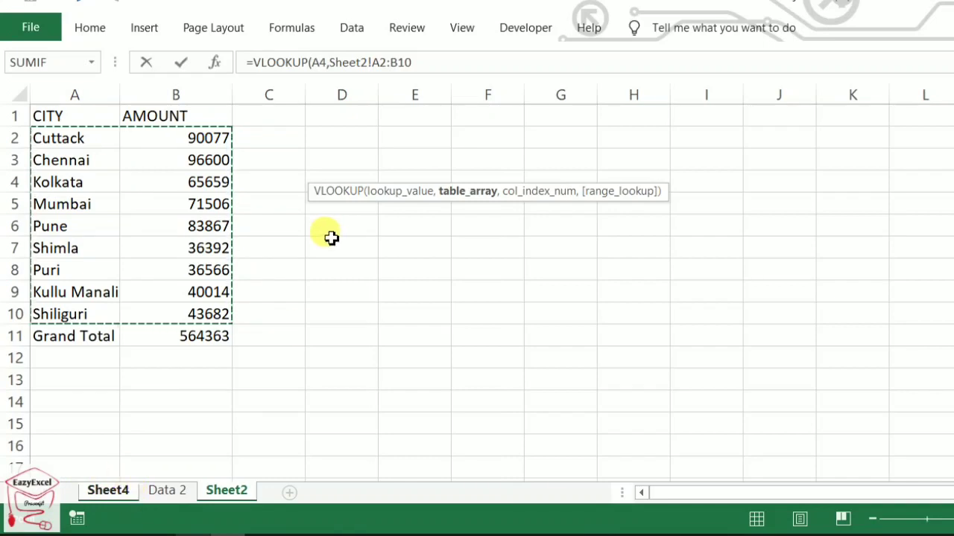
pyautogui.press('F4')
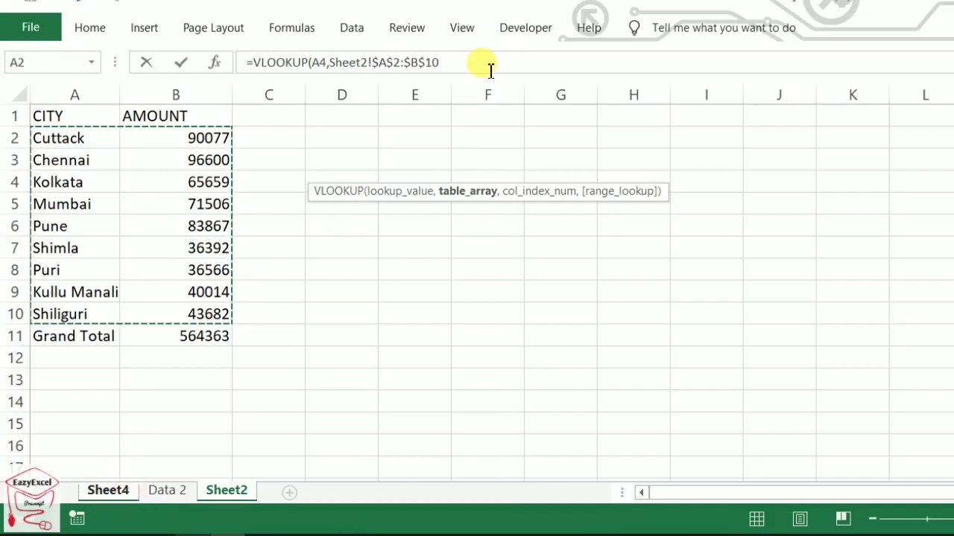
pyautogui.click(489, 67)
pyautogui.write(',2')
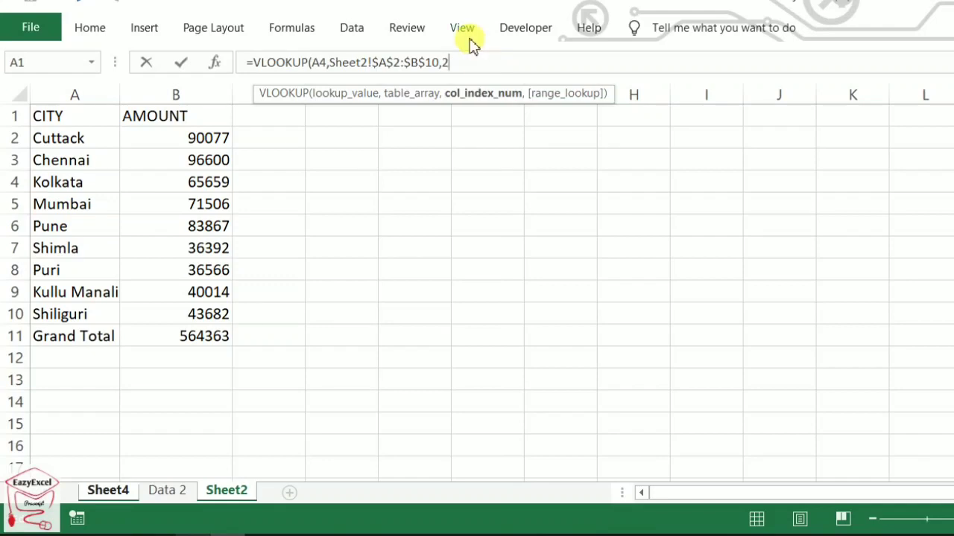
pyautogui.write(',0')
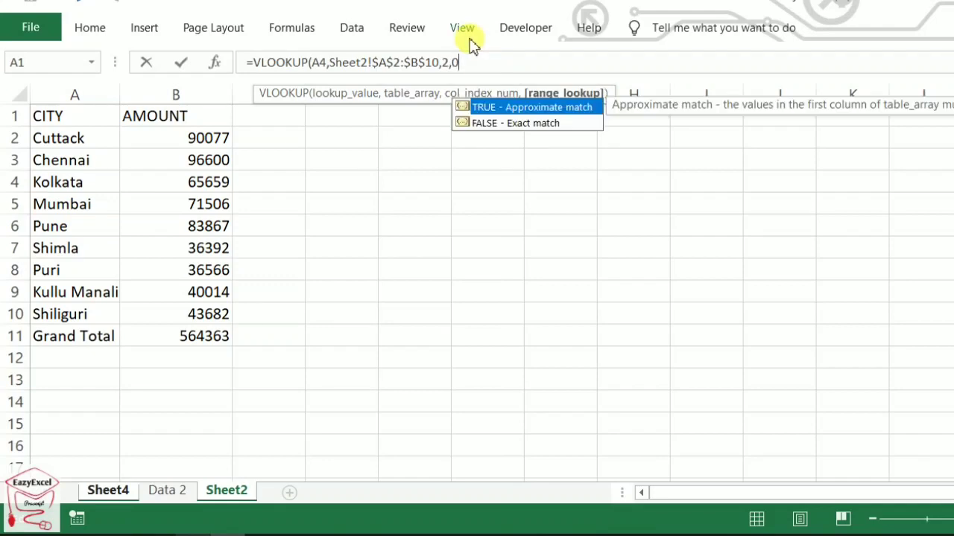
pyautogui.write(')')
pyautogui.press('Return')
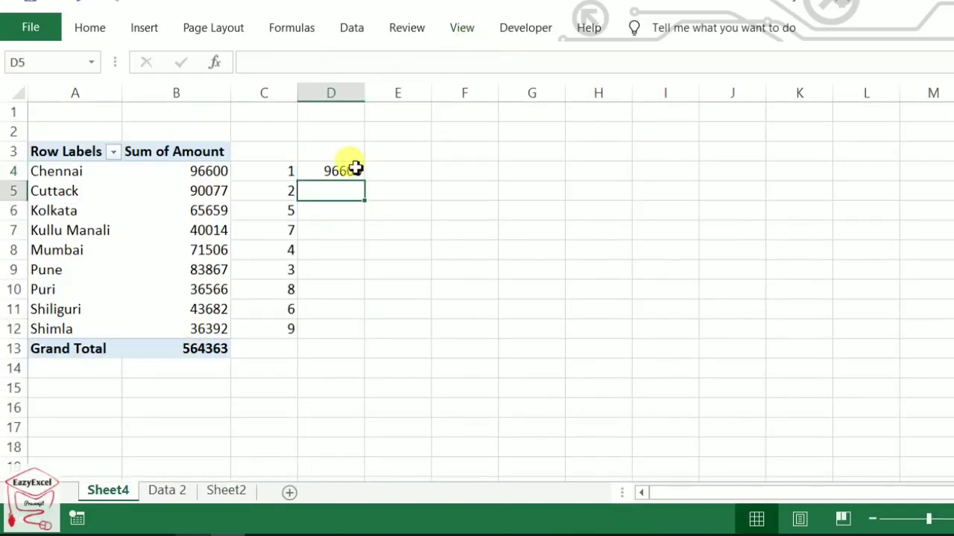
# Compare the pivot's Chennai, Cuttack and Kolkata rows against the Sheet2 city amounts.
pyautogui.click(350, 171)
pyautogui.click(100, 173)
pyautogui.click(77, 192)
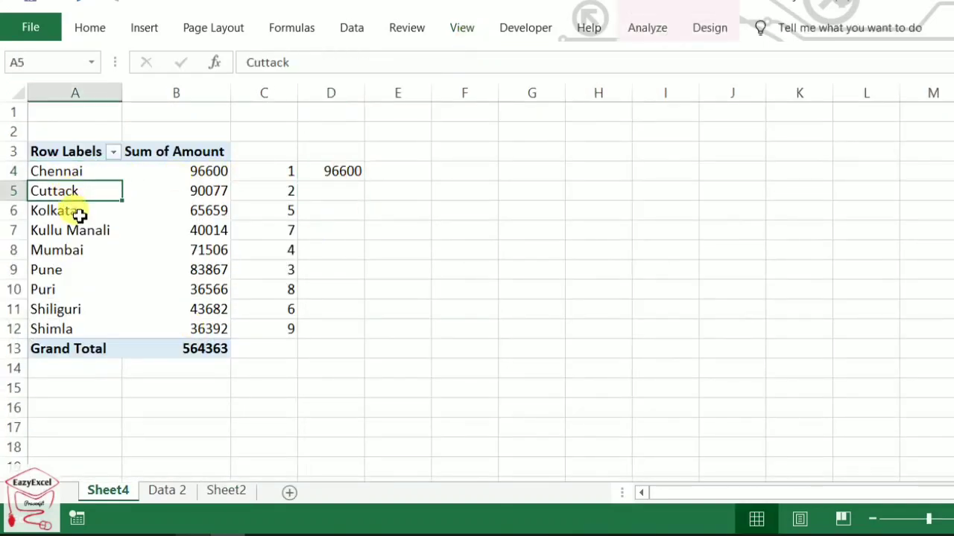
pyautogui.click(80, 215)
pyautogui.click(221, 493)
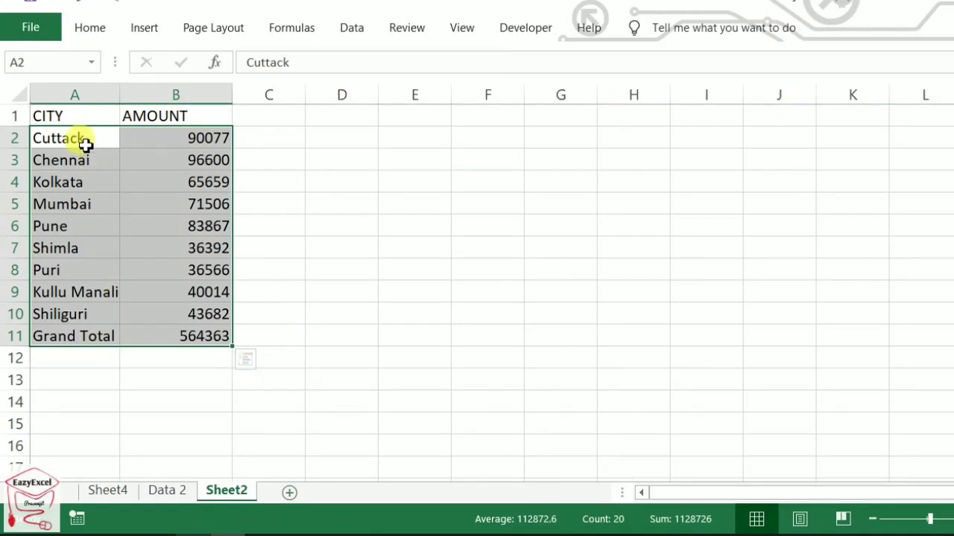
pyautogui.click(88, 159)
pyautogui.click(94, 182)
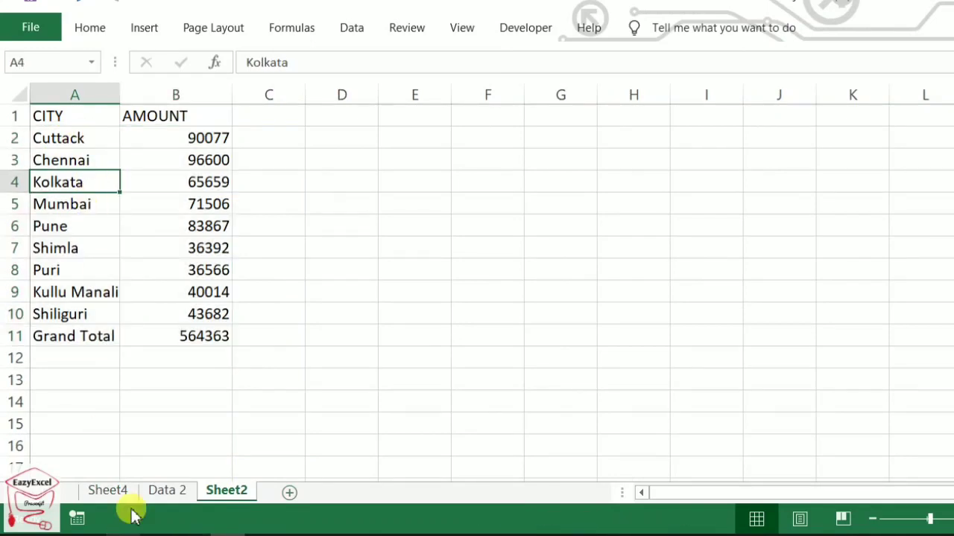
# Fill the VLOOKUP formula in D4 down to D12 on Sheet4.
pyautogui.click(108, 490)
pyautogui.click(345, 153)
pyautogui.click(341, 173)
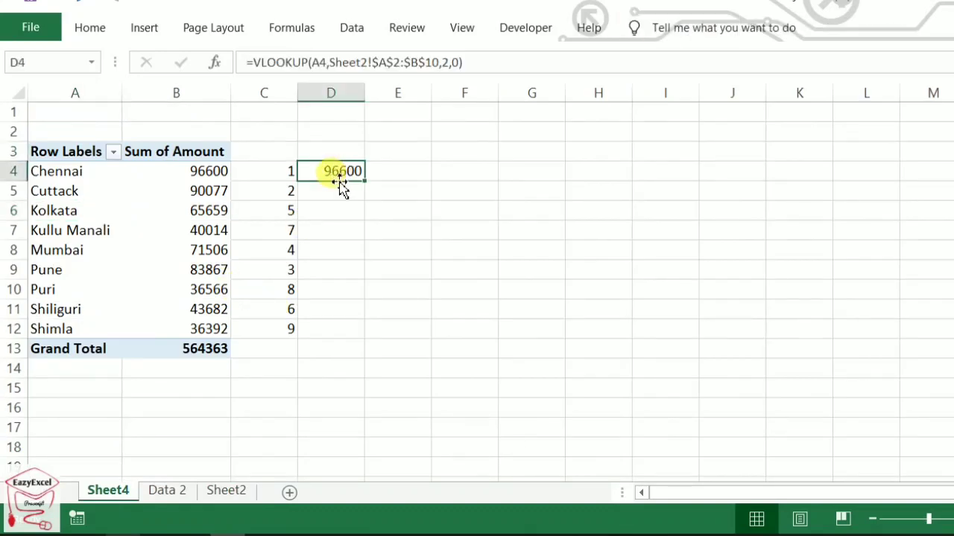
pyautogui.moveTo(367, 182); pyautogui.dragTo(348, 334)
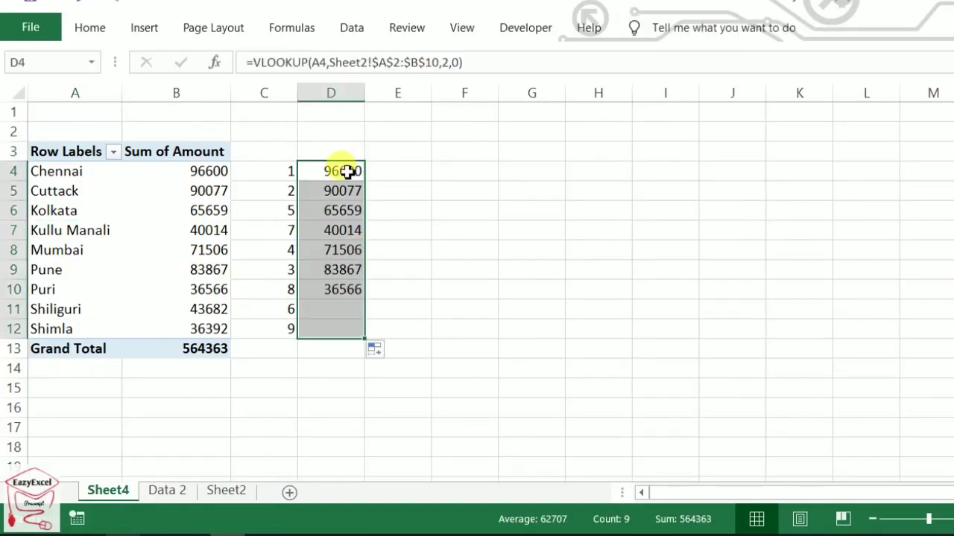
# Enter the difference formula =B4-D4 in cell E4.
pyautogui.click(421, 176)
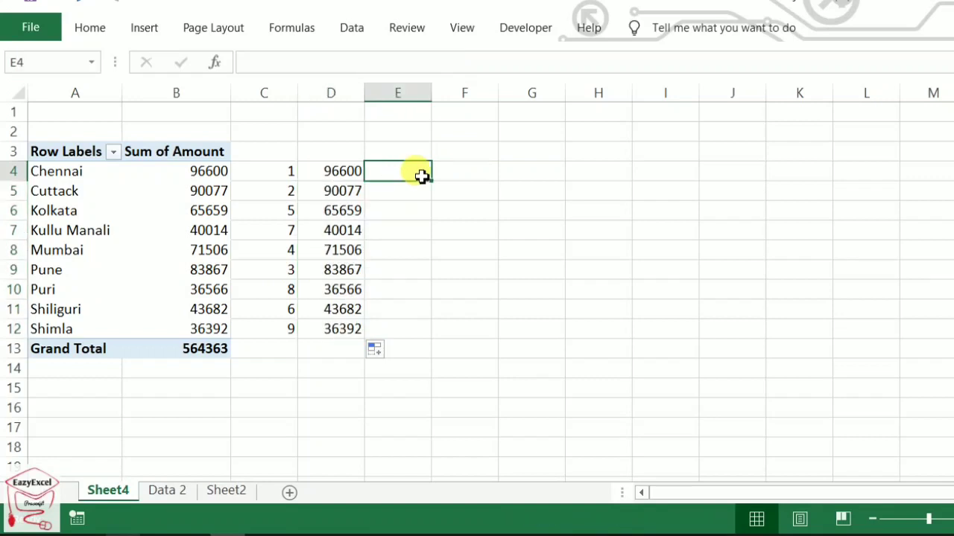
pyautogui.write('=')
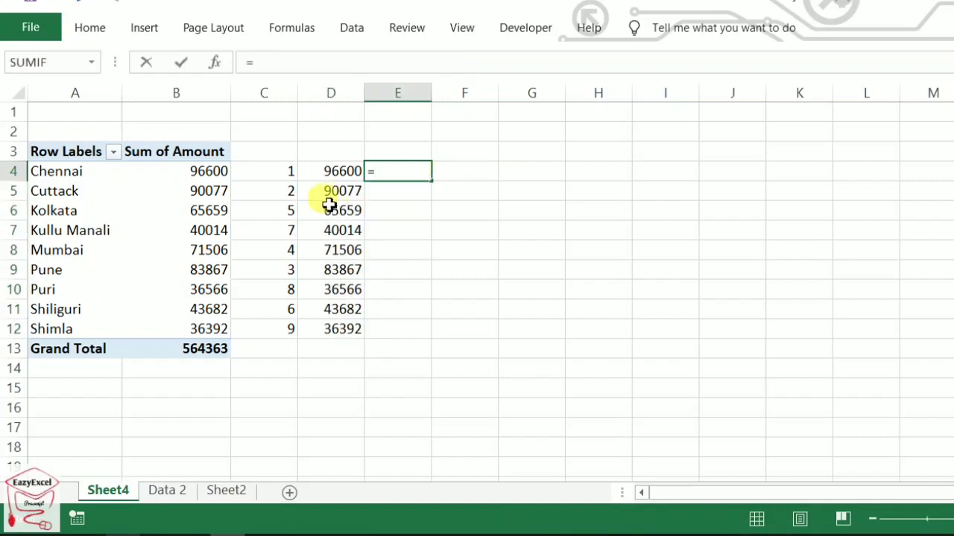
pyautogui.click(205, 165)
pyautogui.write('-')
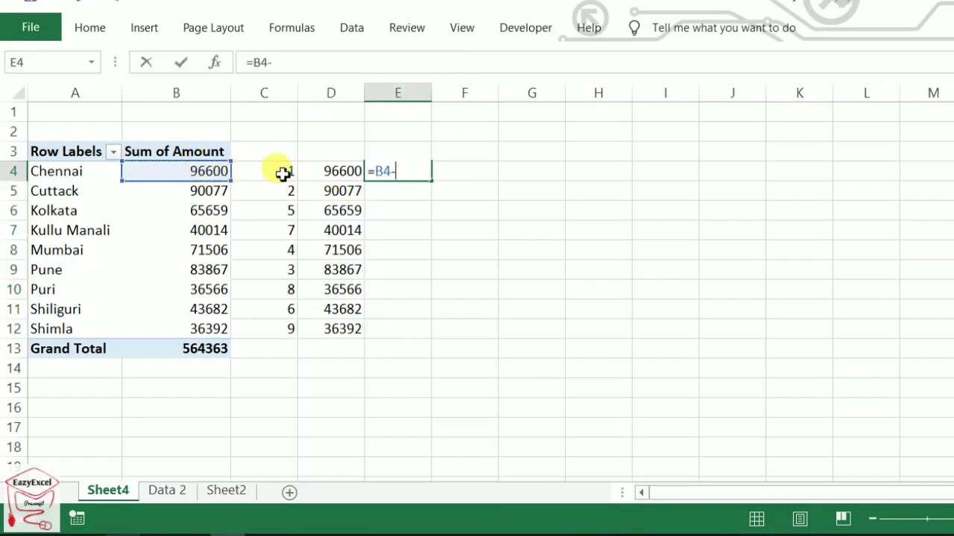
pyautogui.click(335, 173)
pyautogui.write('-')
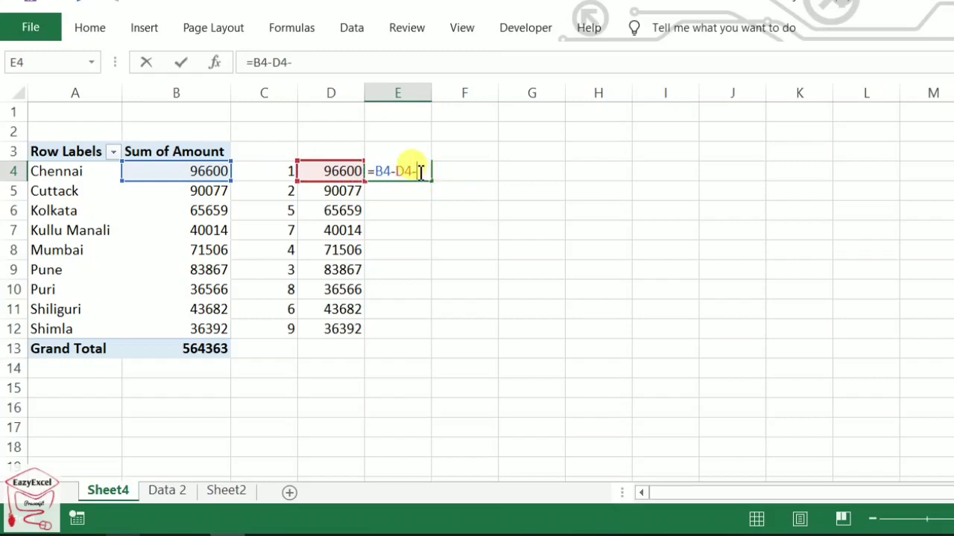
pyautogui.press('Return')
# Fill the E4 difference formula down to E12 so every city shows 0.
pyautogui.click(423, 173)
pyautogui.moveTo(430, 181)
pyautogui.mouseDown()
pyautogui.moveTo(422, 361)
pyautogui.moveTo(422, 333)
pyautogui.mouseUp()
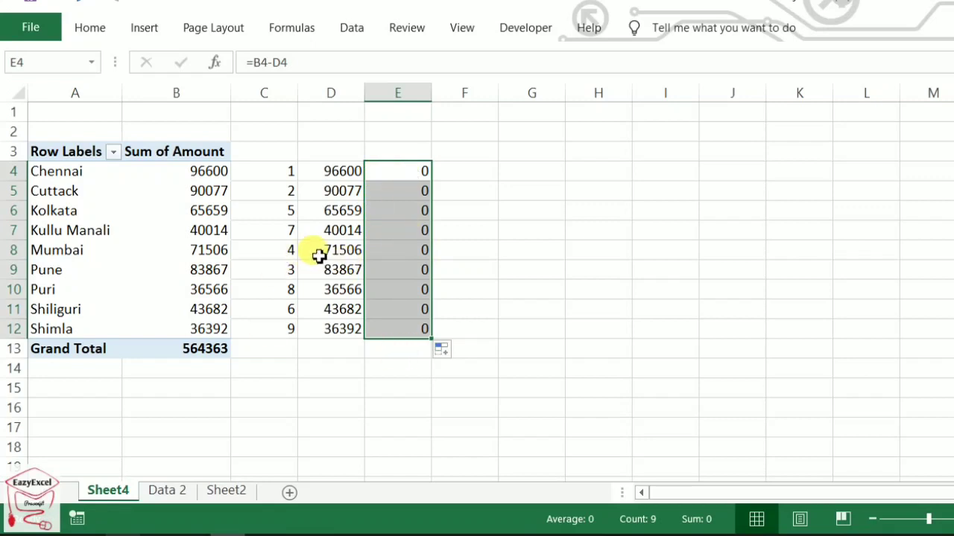
pyautogui.click(350, 247)
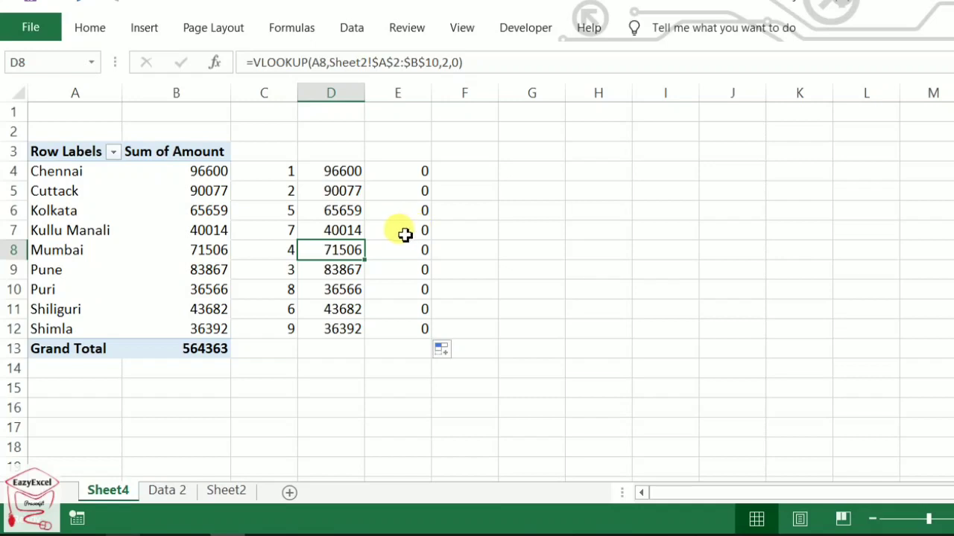
pyautogui.click(324, 208)
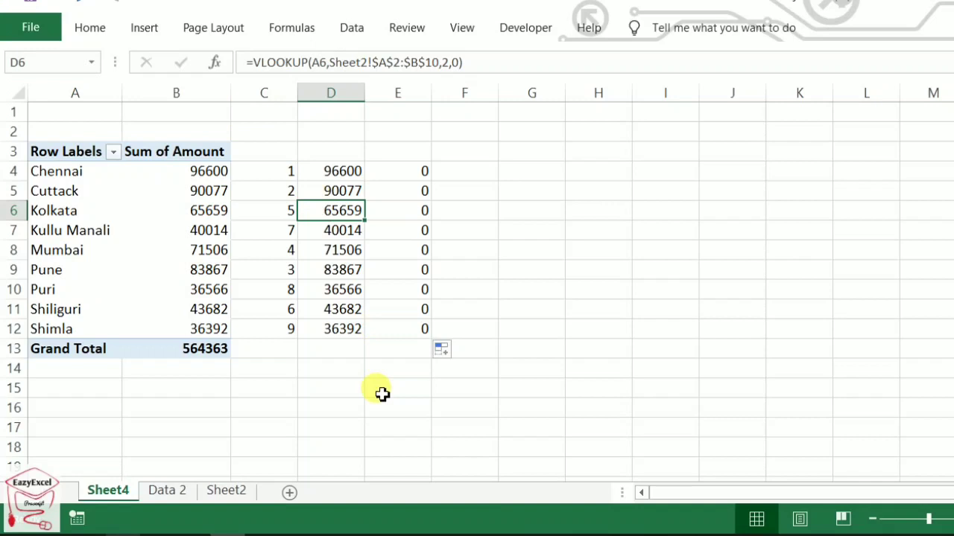
pyautogui.click(191, 264)
pyautogui.rightClick(177, 245)
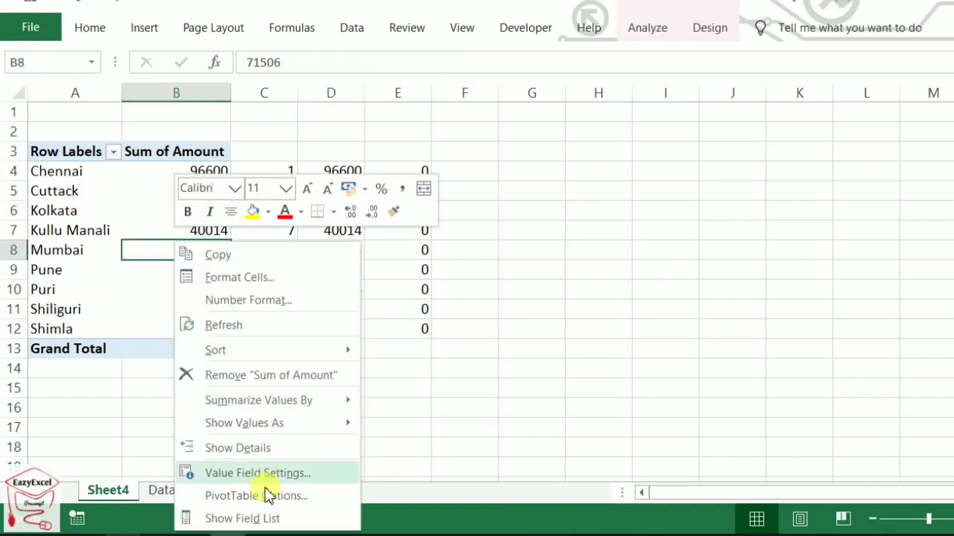
pyautogui.click(252, 496)
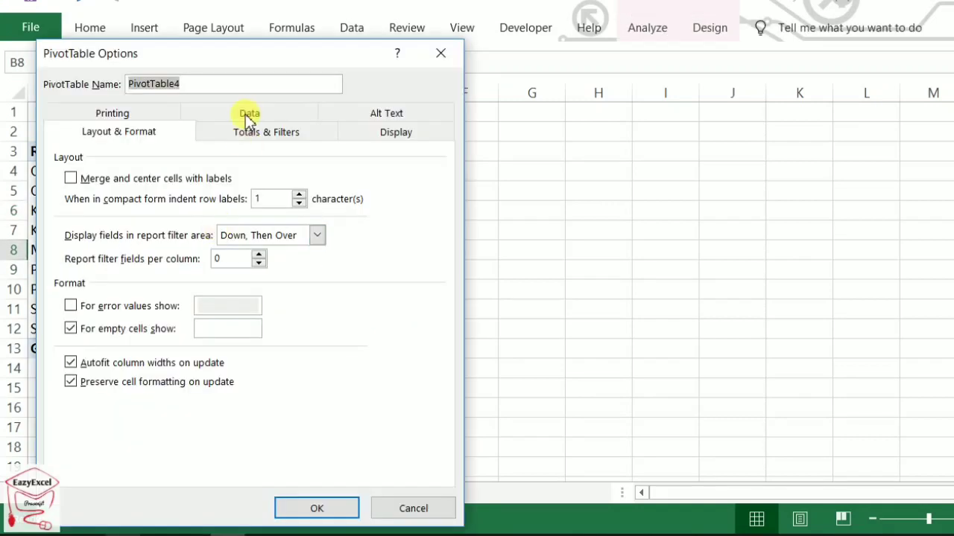
pyautogui.click(246, 116)
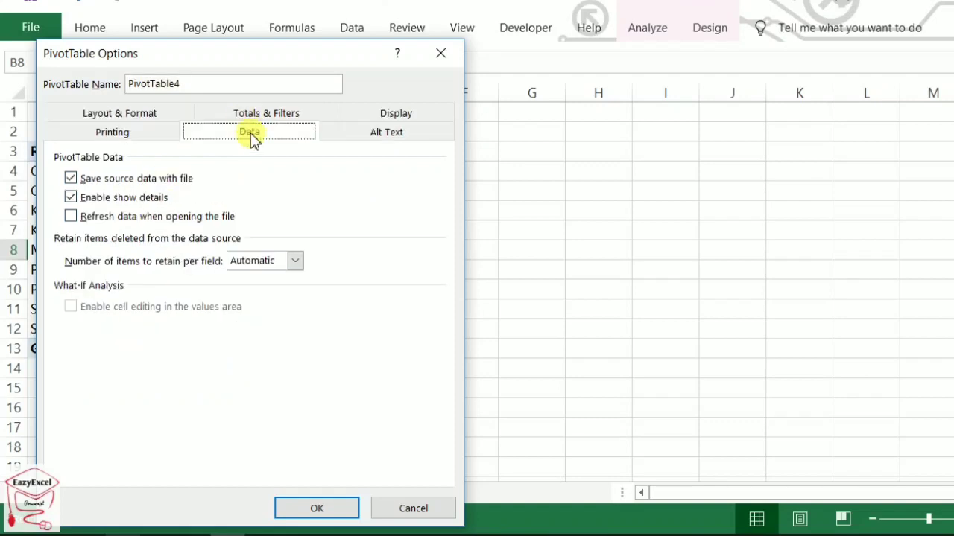
pyautogui.click(251, 117)
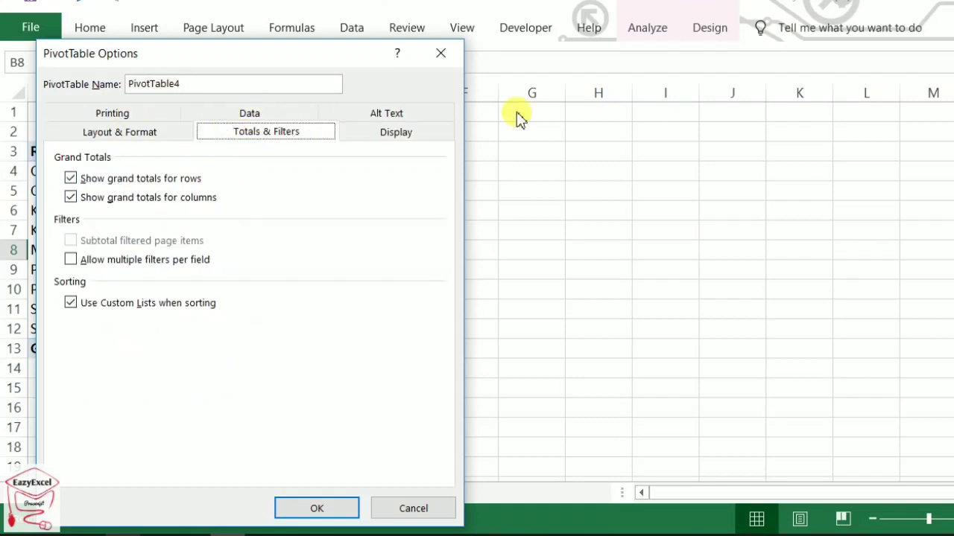
pyautogui.click(384, 132)
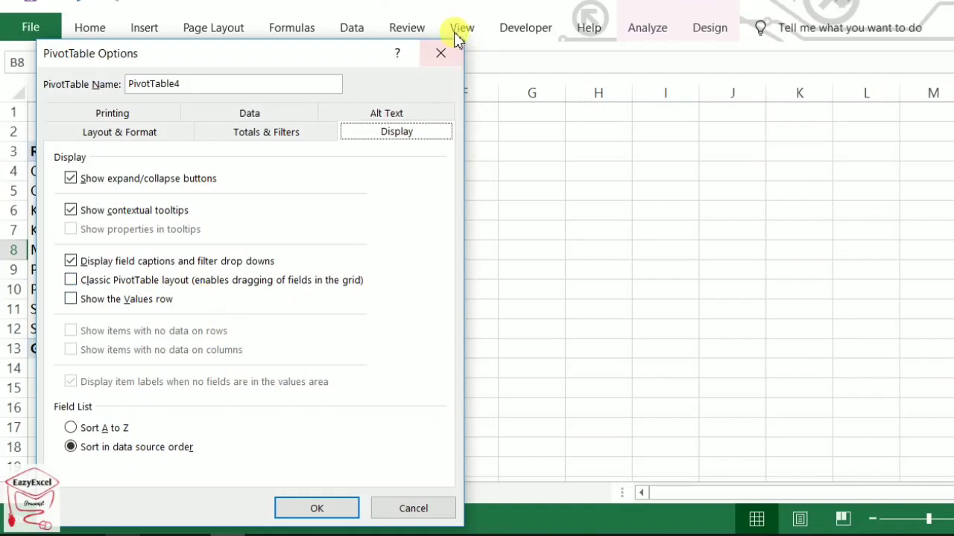
pyautogui.click(441, 52)
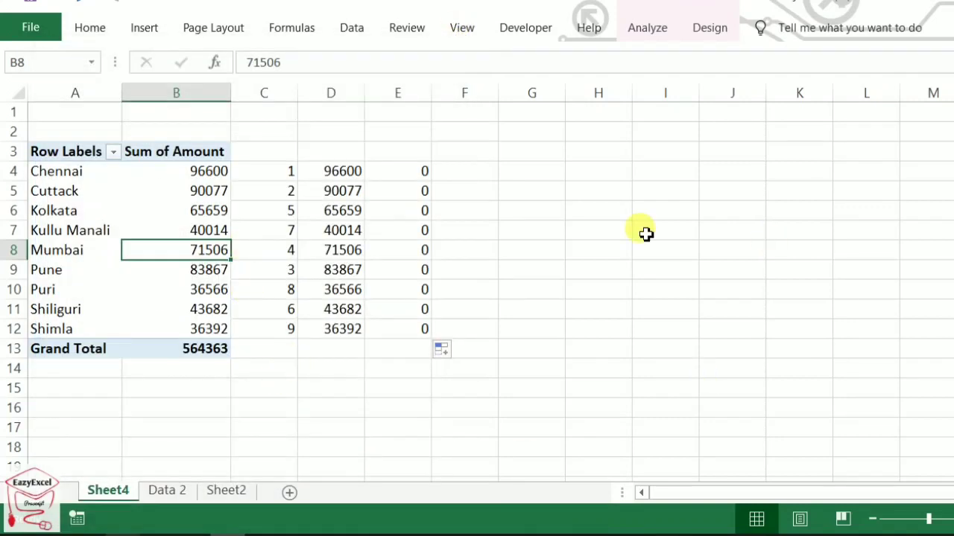
pyautogui.moveTo(227, 236)
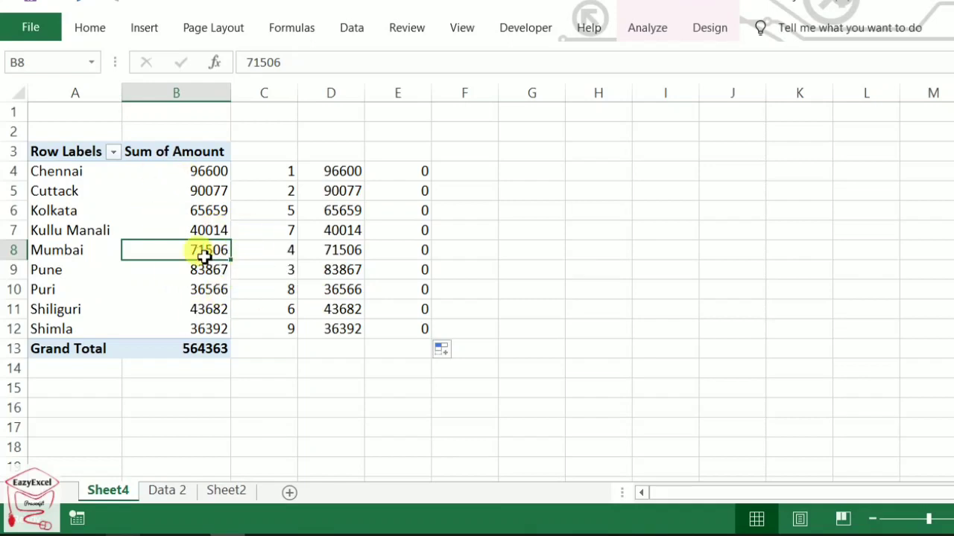
pyautogui.moveTo(200, 252)
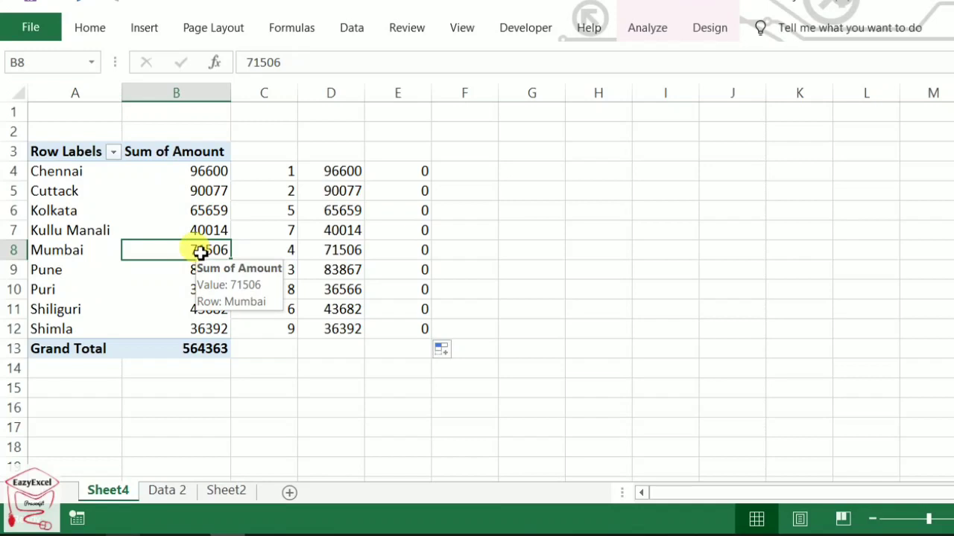
pyautogui.moveTo(203, 270)
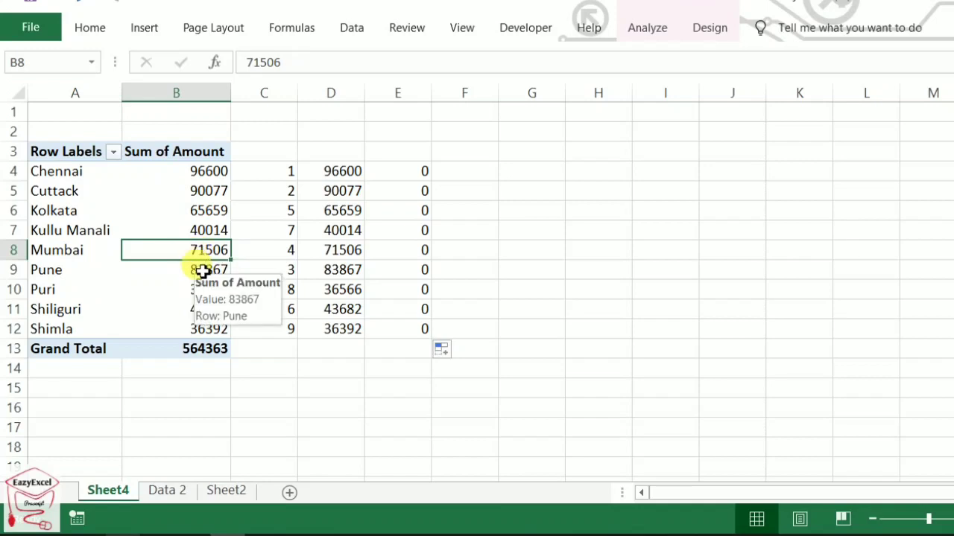